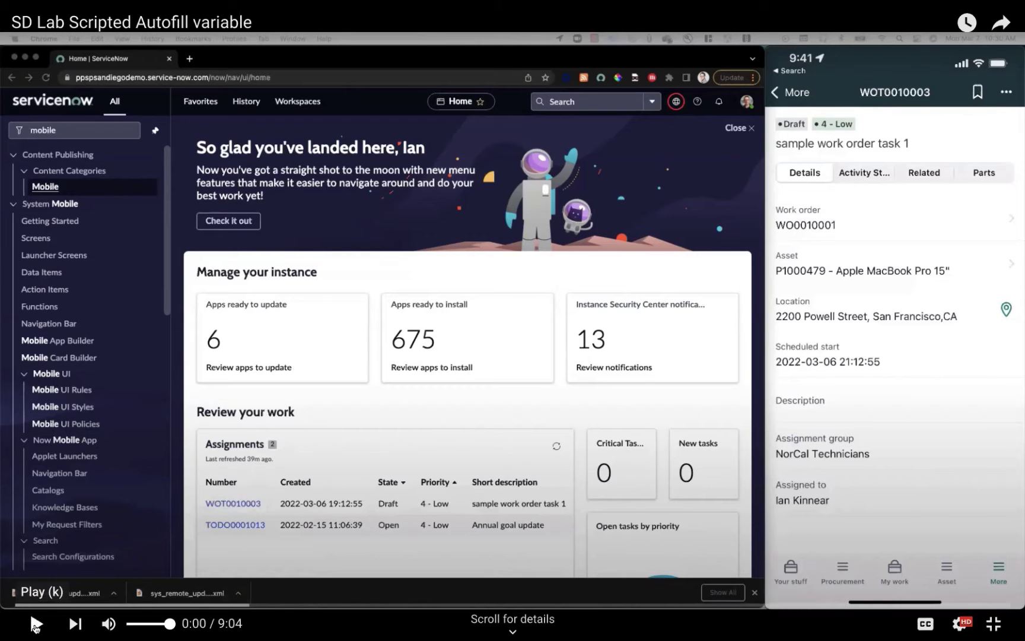
Step: Play the lab walkthrough video, then bring the ServiceNow browser window back to the front
left_click(34, 624)
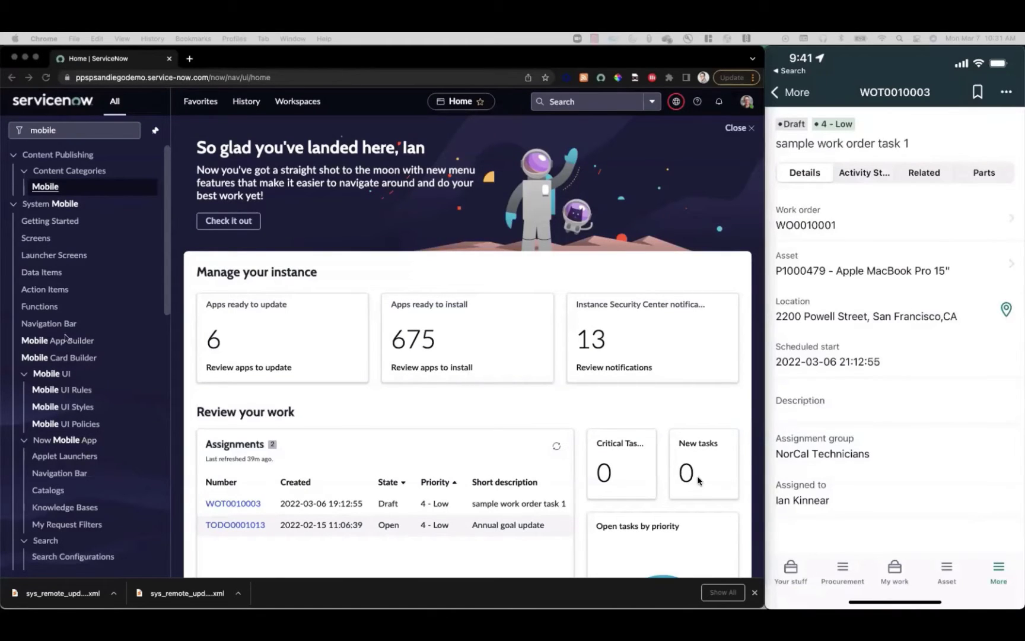
left_click(707, 480)
Step: Open Mobile App Builder and open the Field Service Mobile scope found by searching 'field'
left_click(92, 340)
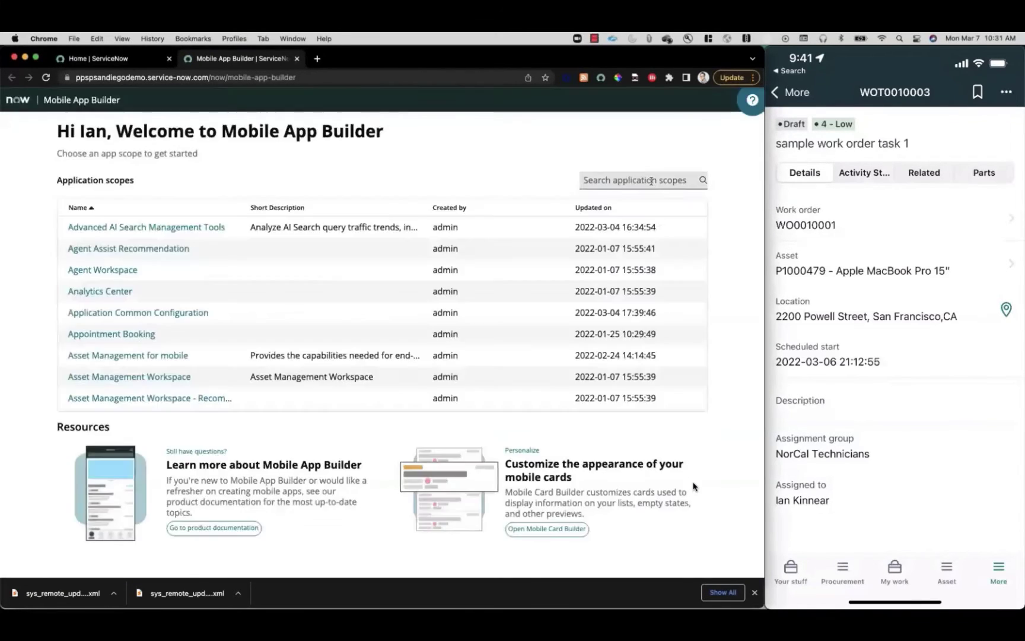
left_click(652, 181)
type("field")
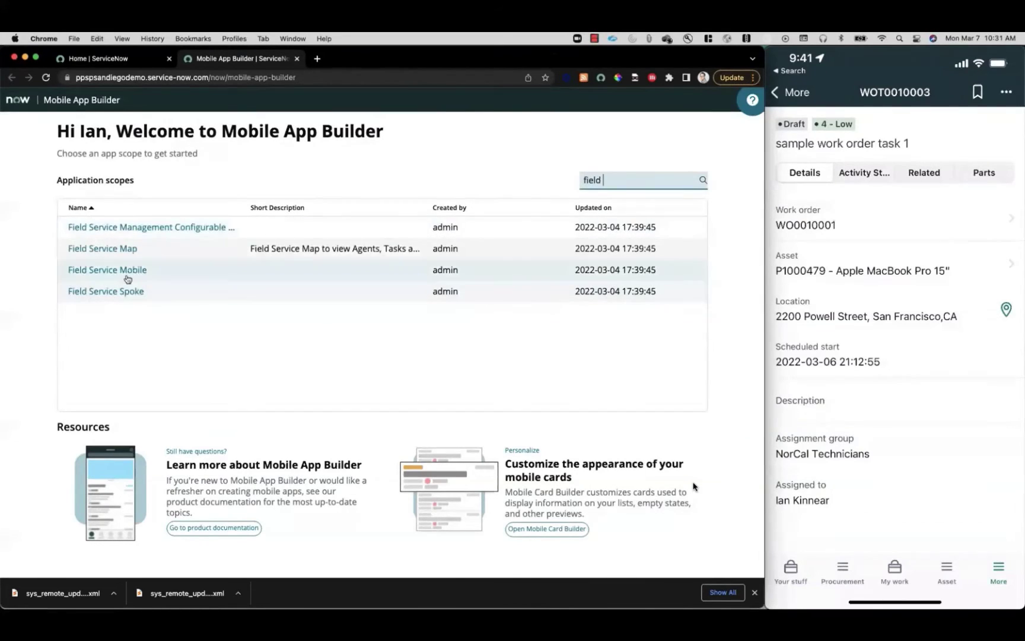
left_click(122, 275)
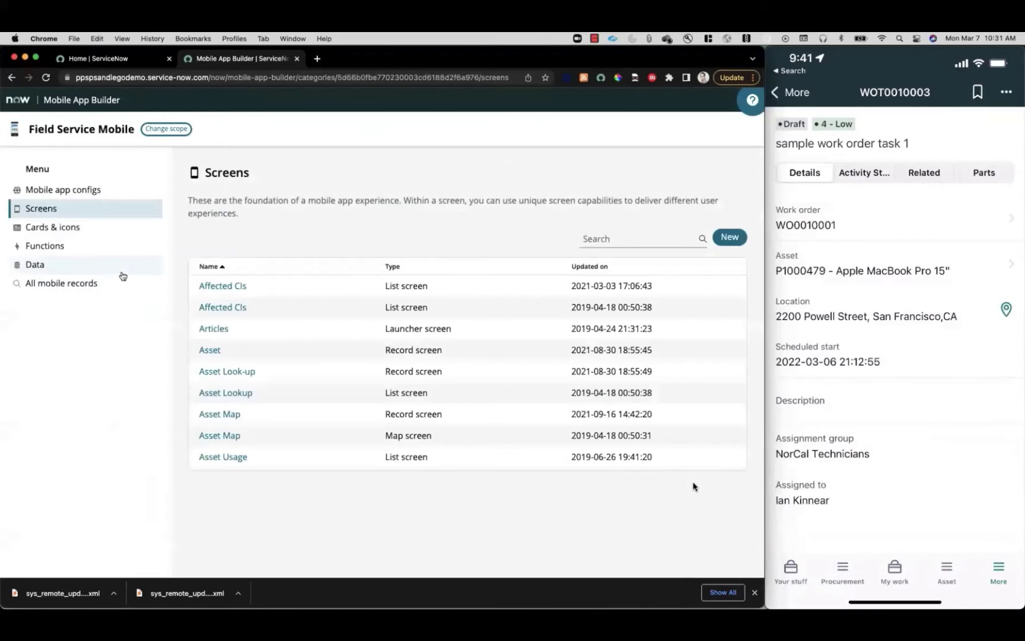
Step: In the scope's Functions, search 'record' and open Record Time Parameter Screen
left_click(63, 250)
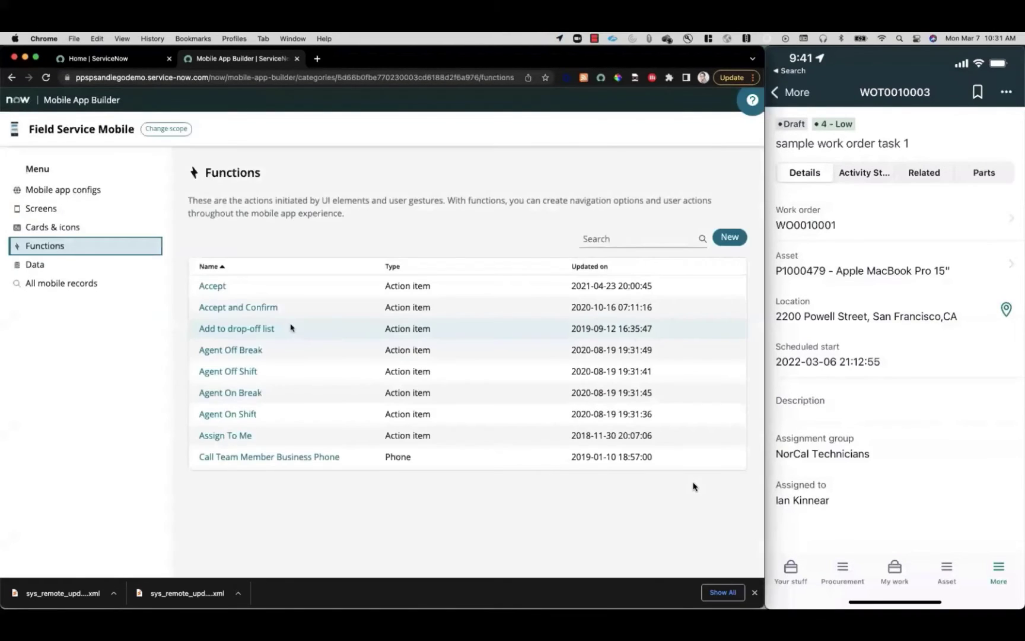
left_click(624, 240)
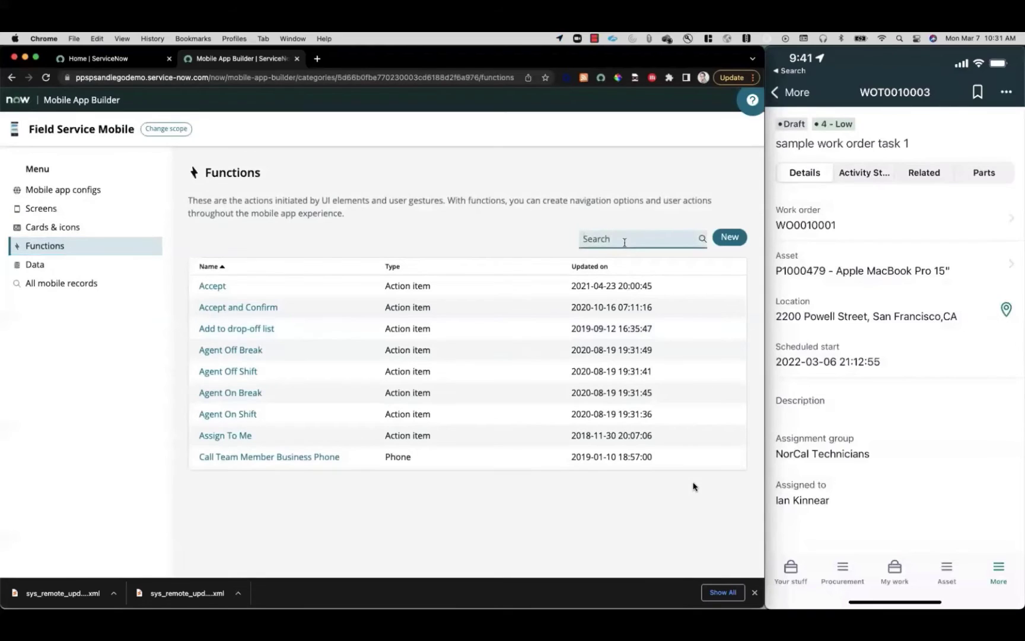
type("record")
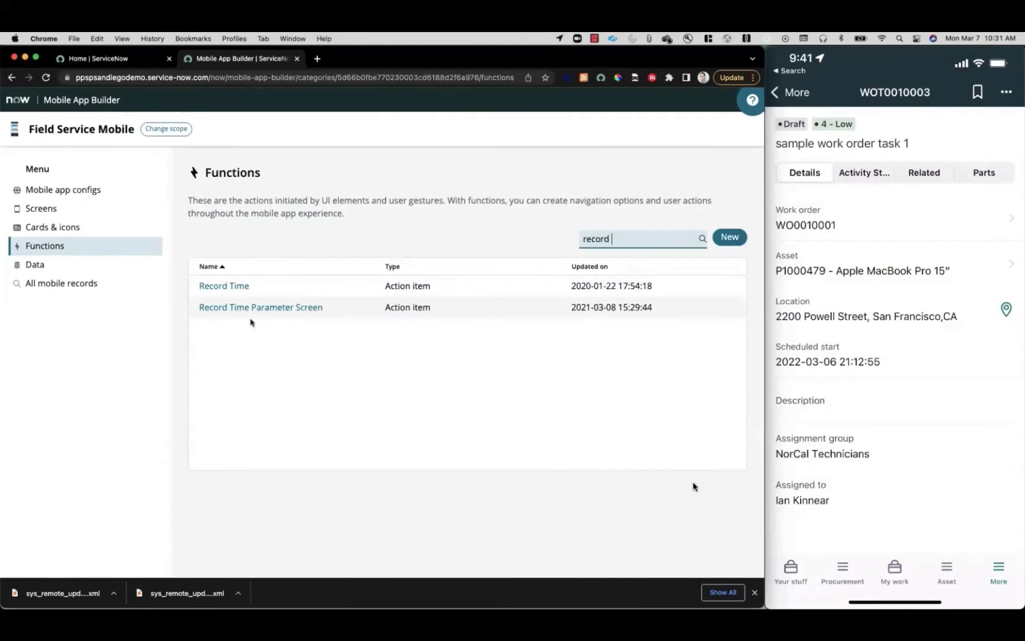
left_click(273, 310)
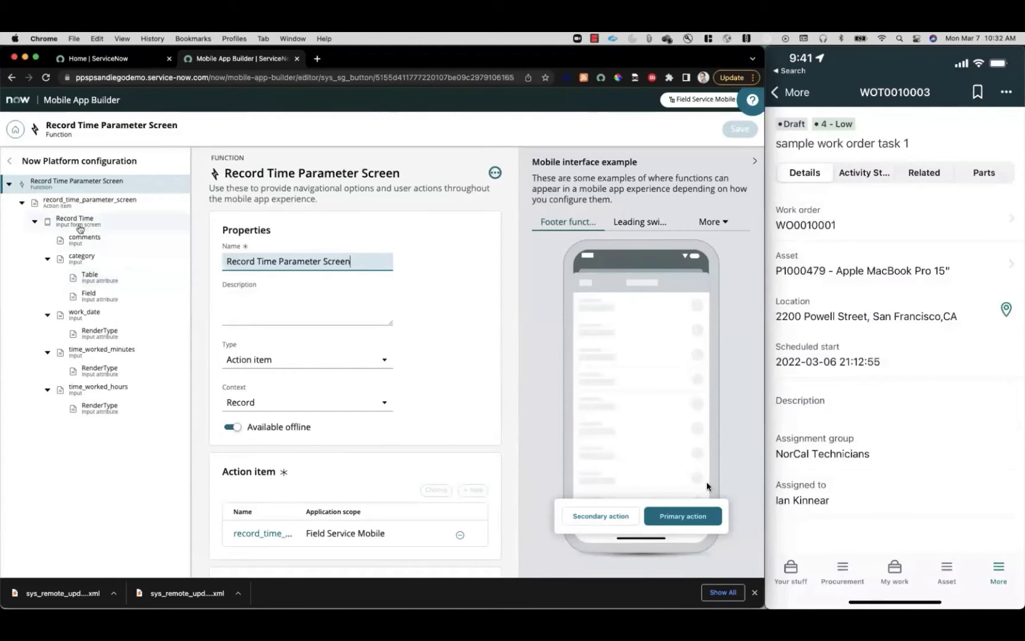
Step: On the Record Time form screen, add a new input named last_part_used labelled 'Last Part Used'
left_click(100, 225)
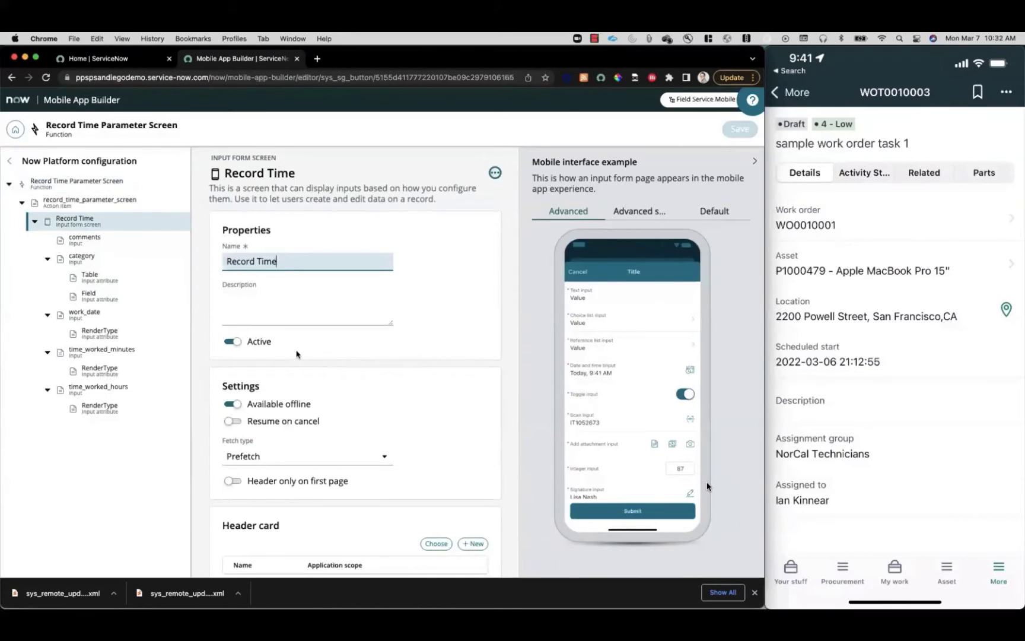
scroll(296, 354, "down", 10)
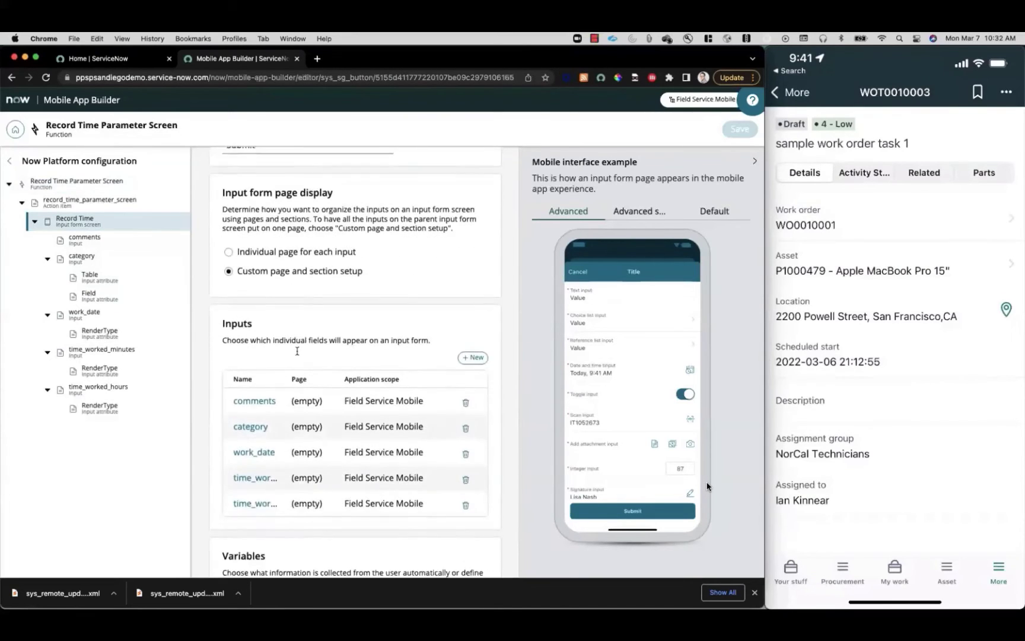
scroll(297, 351, "down", 1)
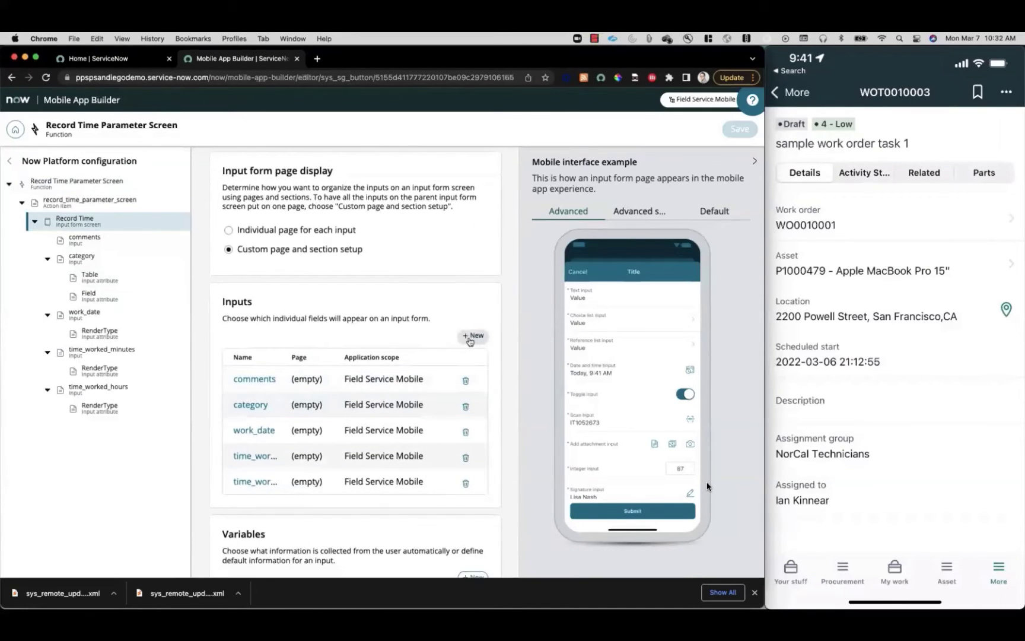
left_click(471, 336)
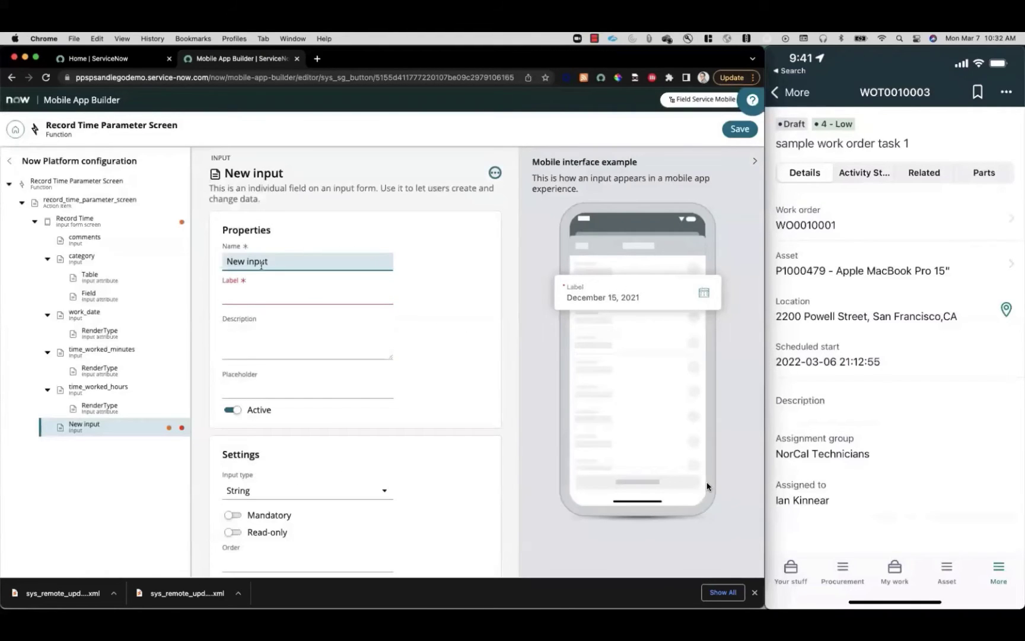
key("super+a")
type("last_part_used")
left_click(242, 297)
type("Las")
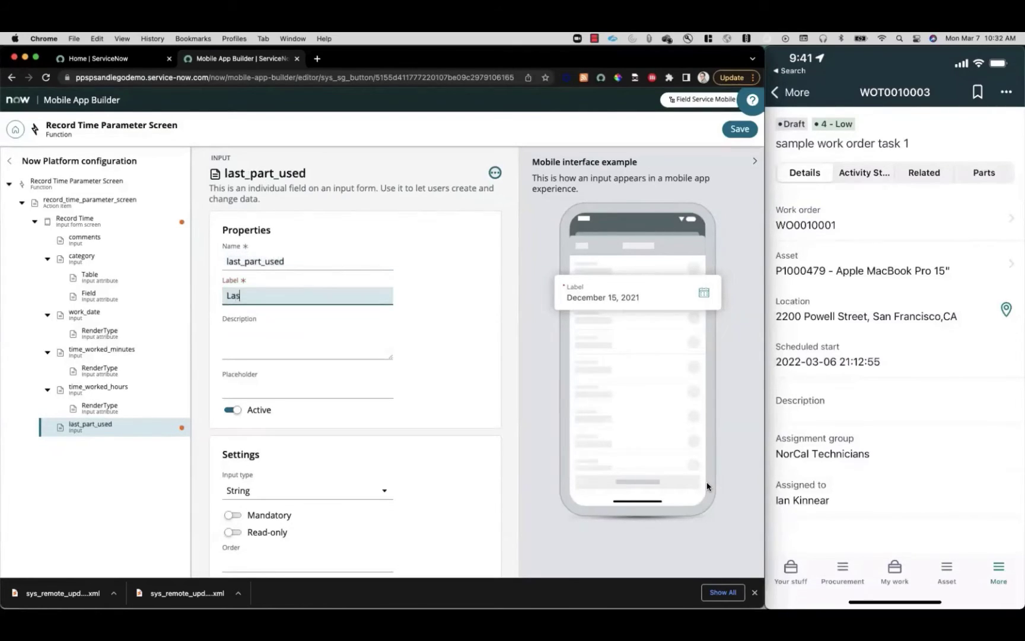
type("t Part Used")
Step: Make the input read-only with order 1, and save it
scroll(307, 369, "down", 1)
scroll(307, 369, "down", 5)
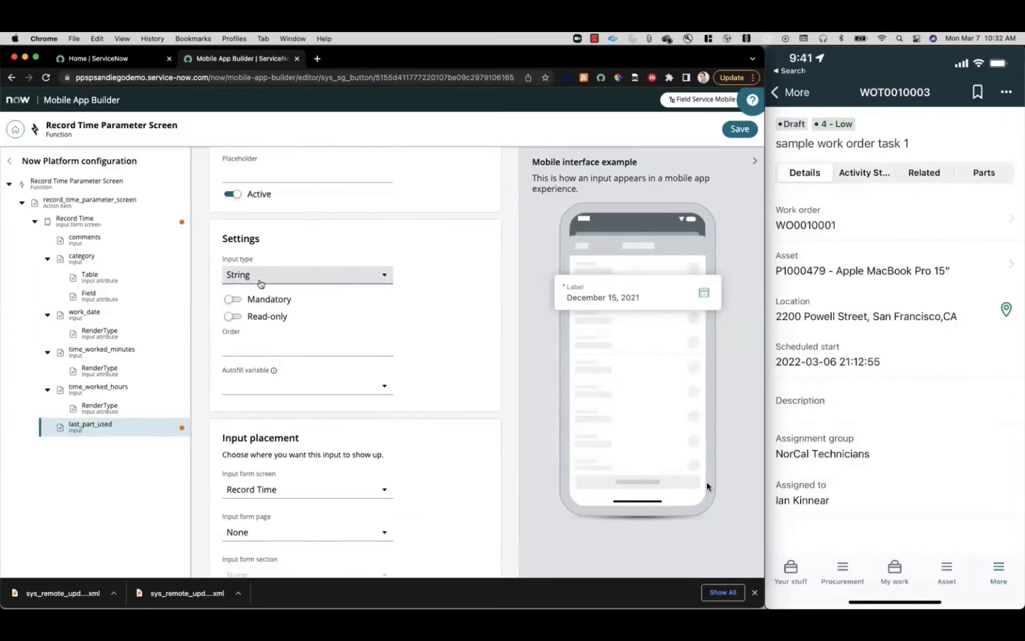
left_click(236, 316)
left_click(335, 350)
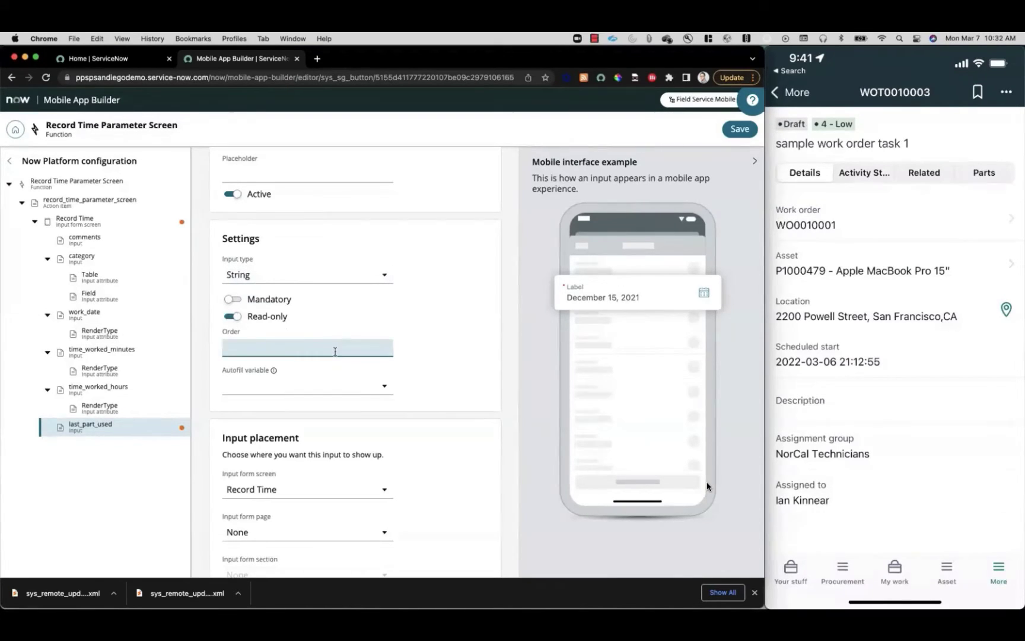
type("1")
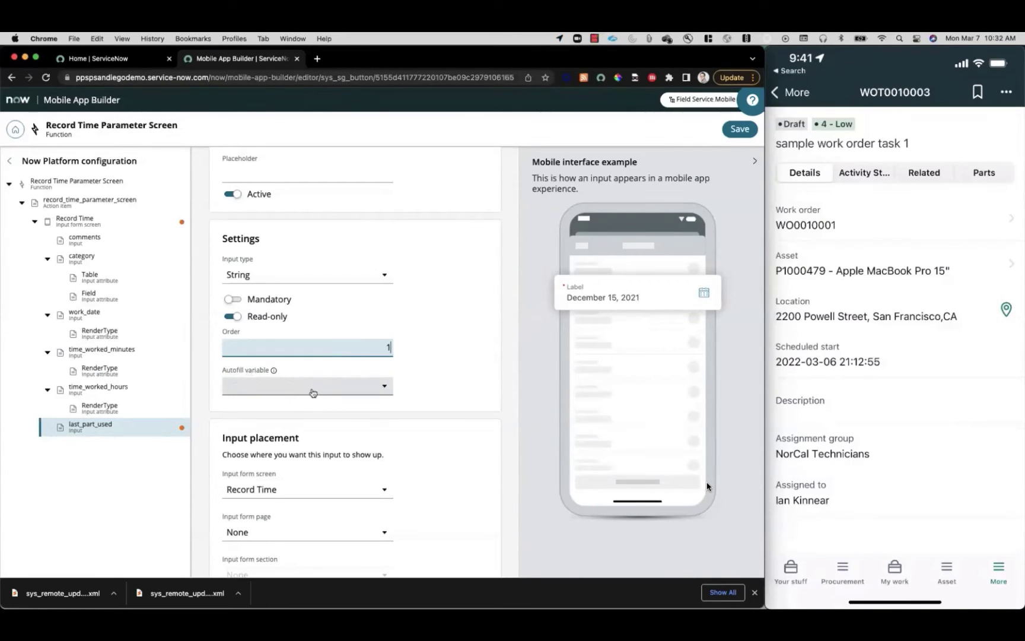
left_click(728, 136)
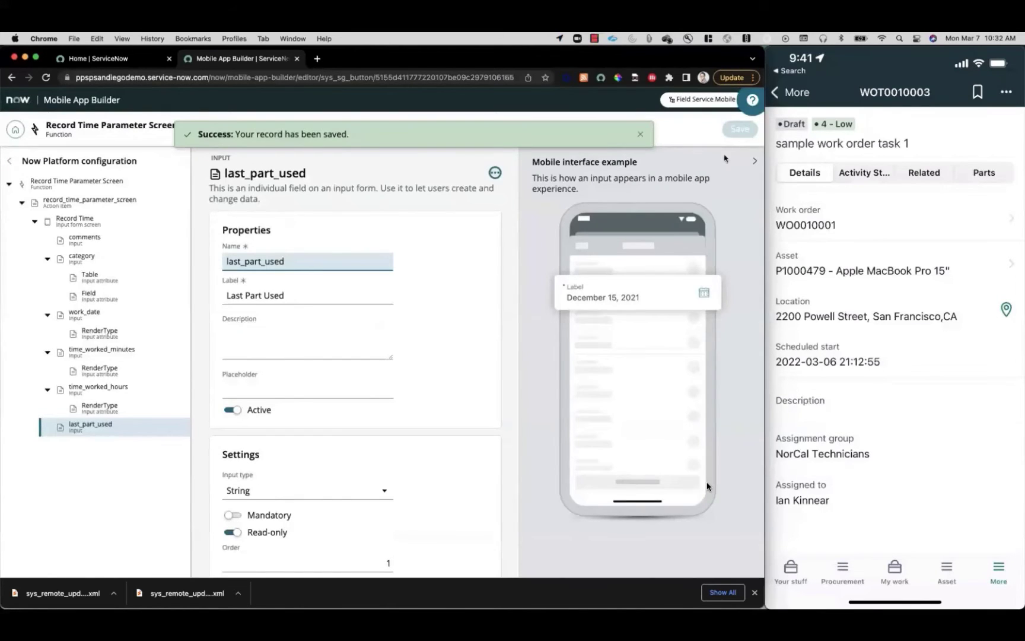
left_click(641, 137)
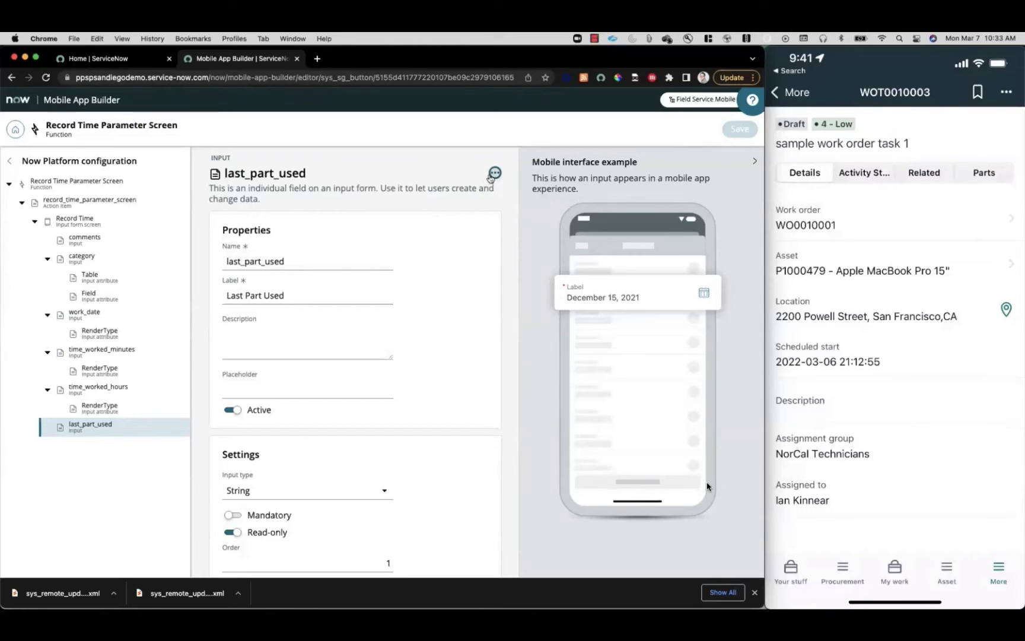
Step: Open the Record Time input form screen in the classic platform via its options menu
left_click(495, 174)
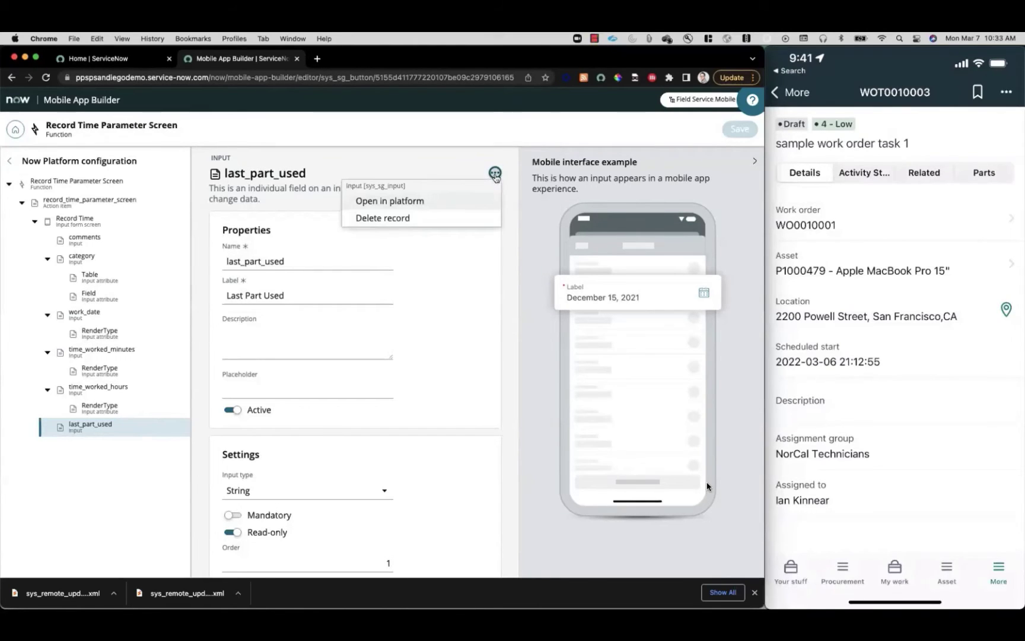
left_click(89, 223)
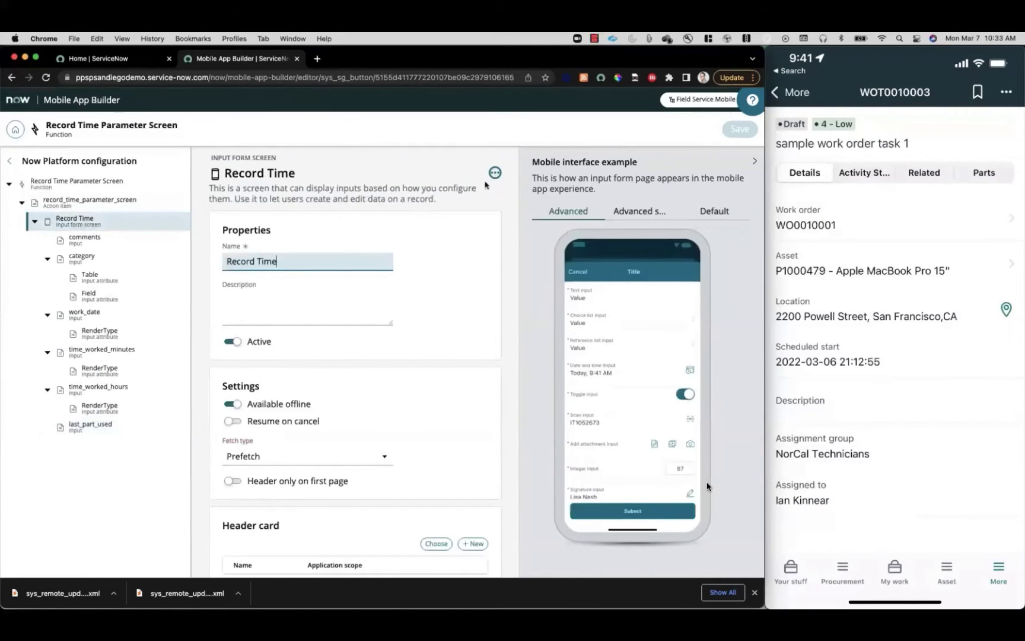
left_click(493, 175)
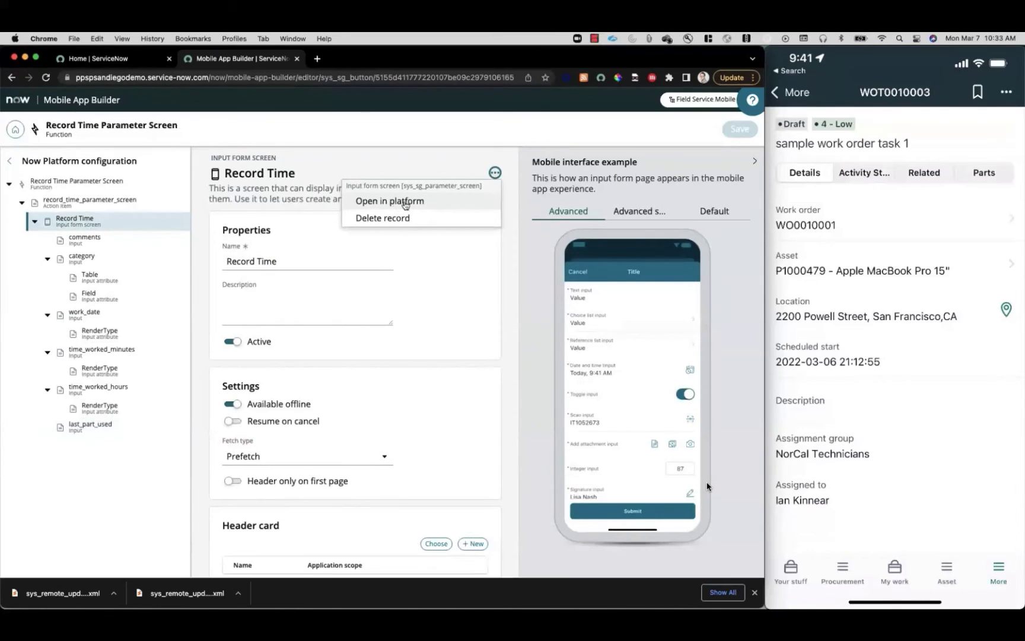
left_click(401, 203)
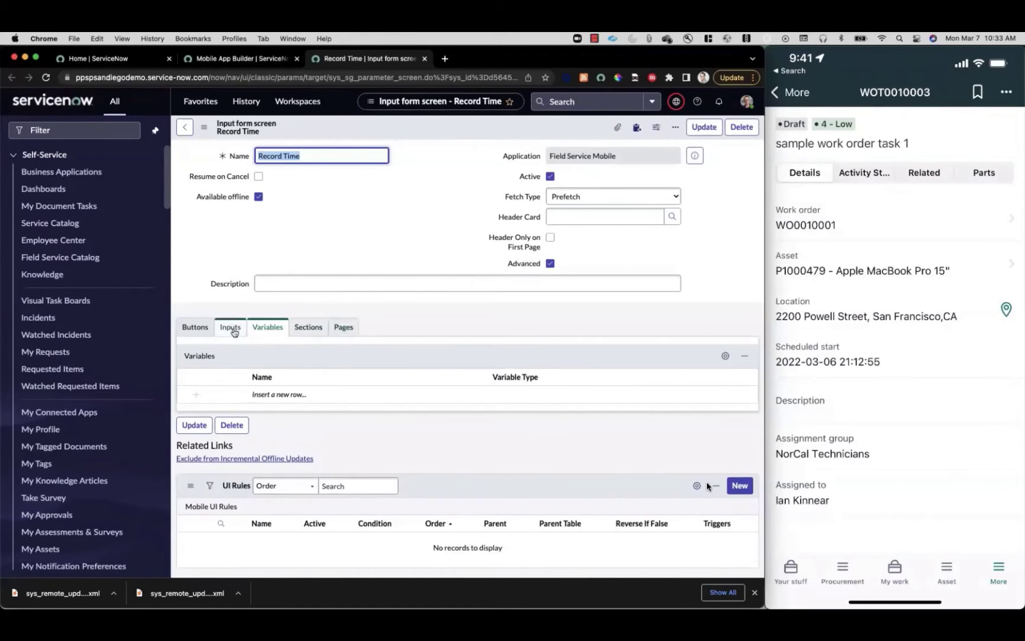
Step: On the Variables tab, insert a new variable named last_part_used_autofill
left_click(230, 327)
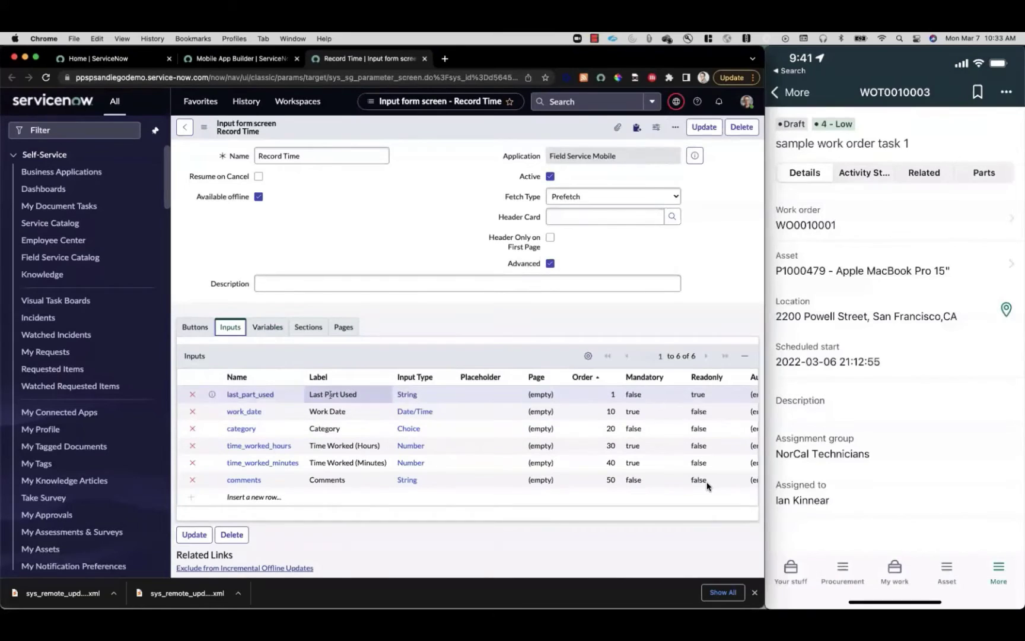
left_click(265, 328)
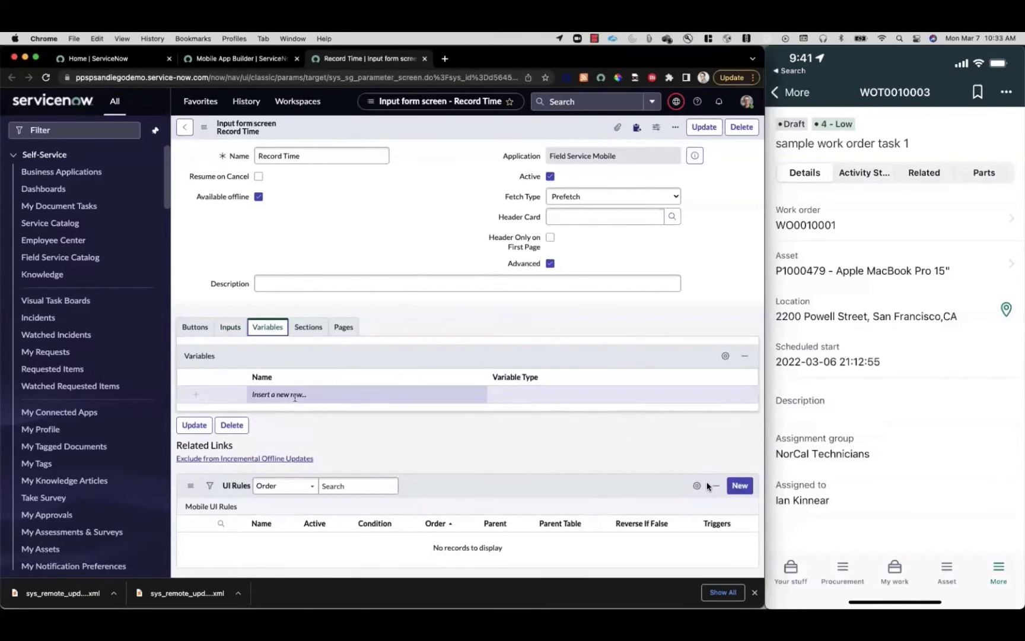
left_click(295, 396)
type("last_part_user")
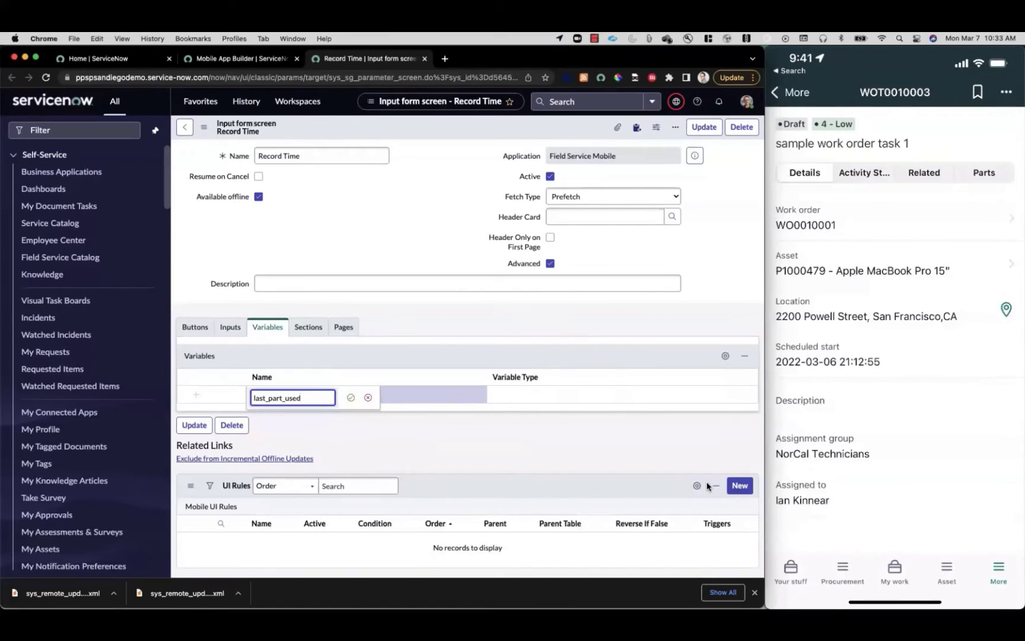
type("_autofill")
key("Tab")
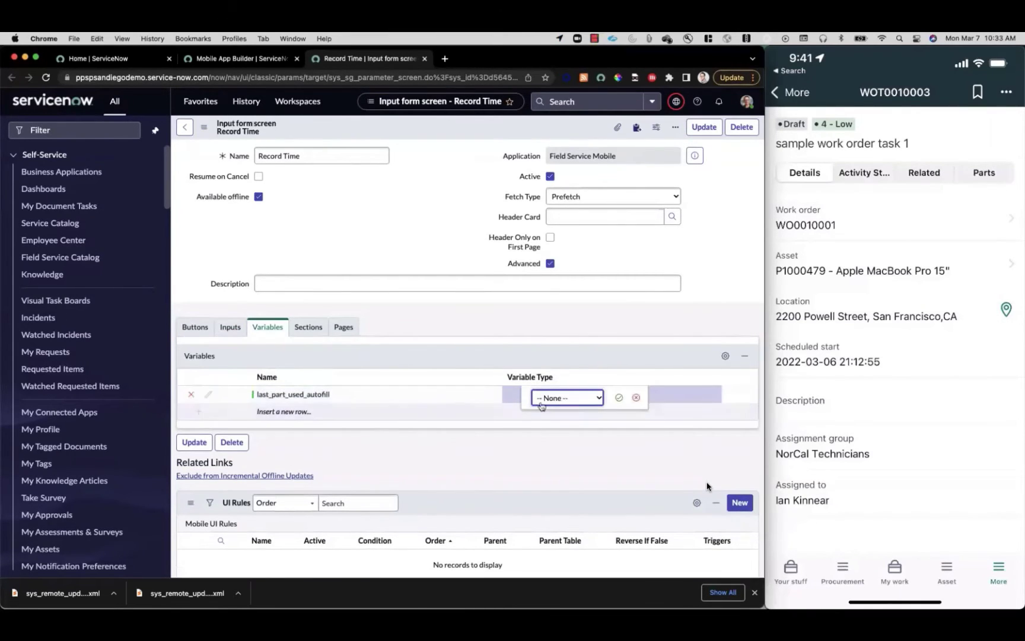
Step: Set the variable type to Scripted and save the Record Time screen record
left_click(542, 407)
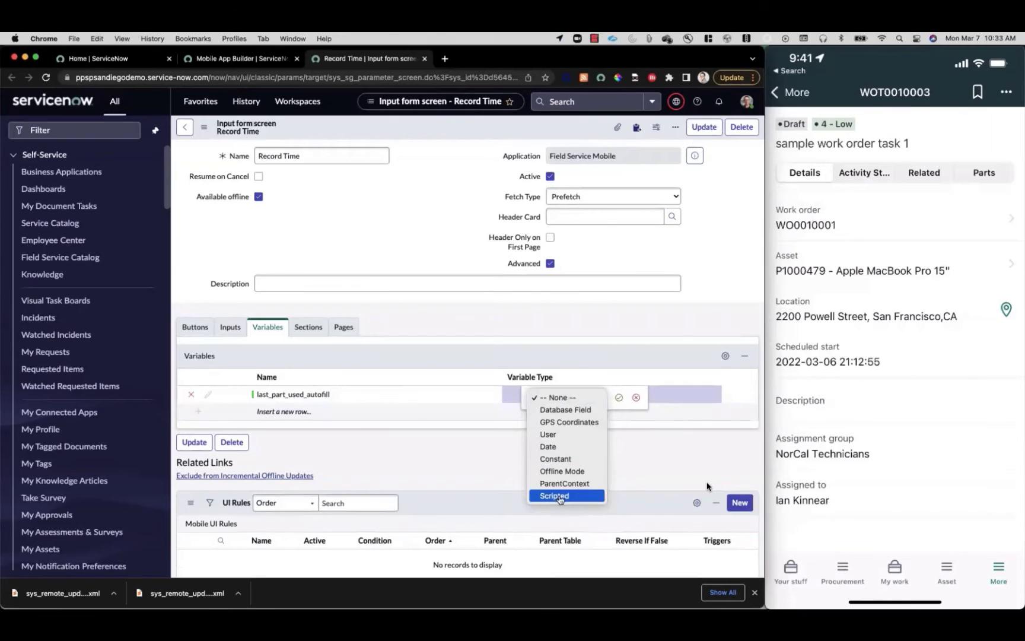
left_click(560, 496)
left_click(618, 398)
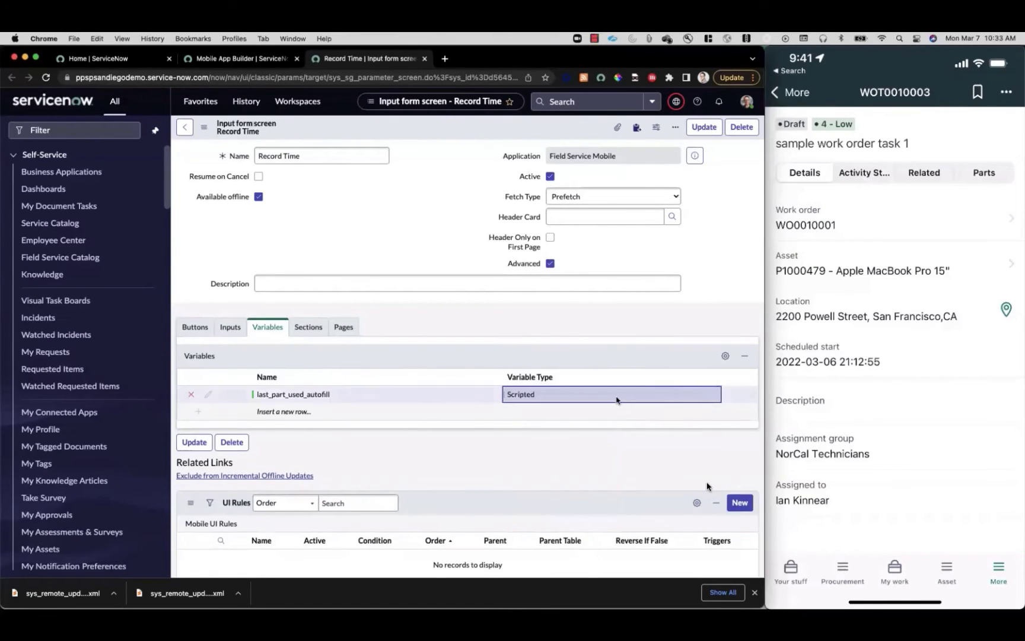
right_click(525, 127)
left_click(539, 134)
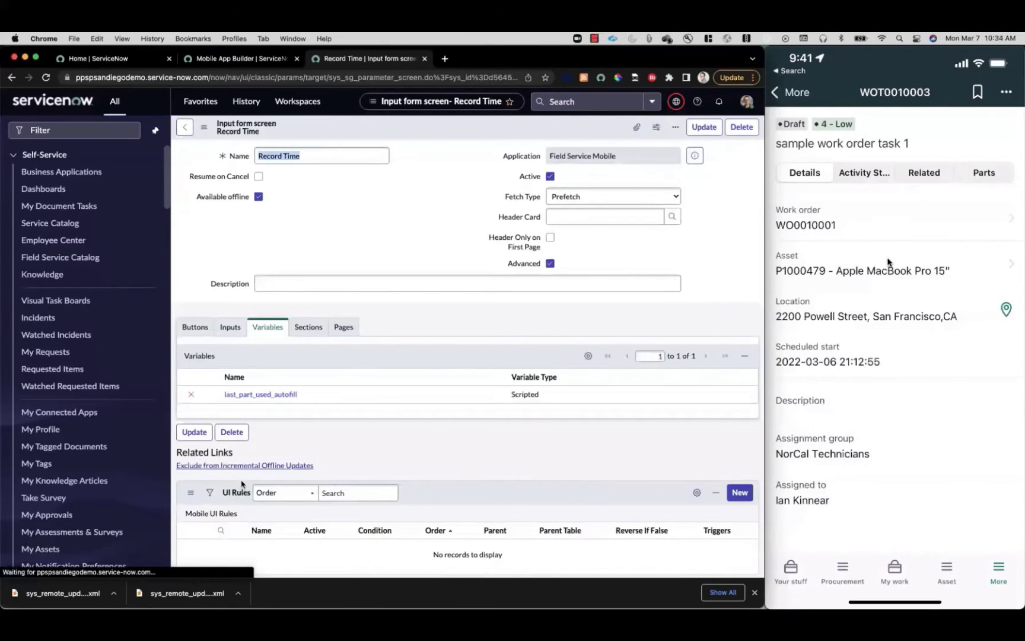
Step: Open the last_part_used_autofill variable and add a variable attribute named Script
left_click(253, 396)
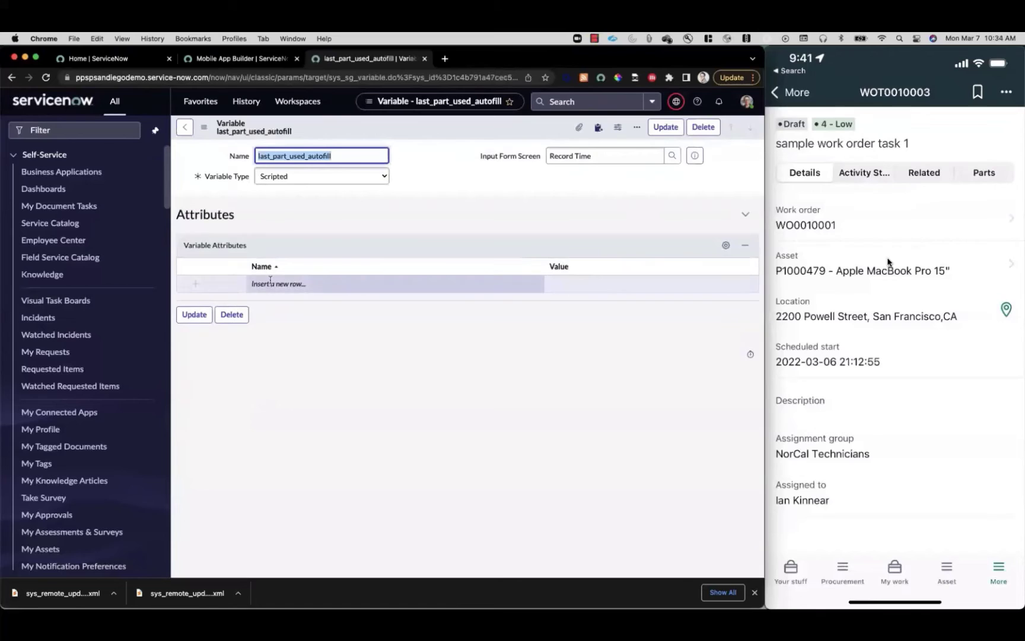
left_click(291, 285)
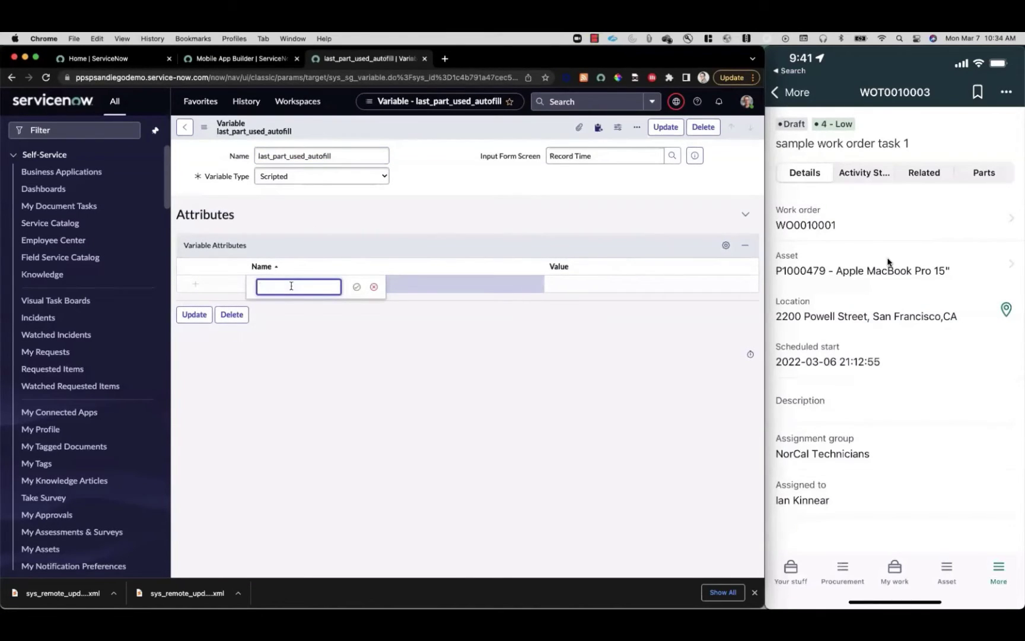
type("Script")
key("Tab")
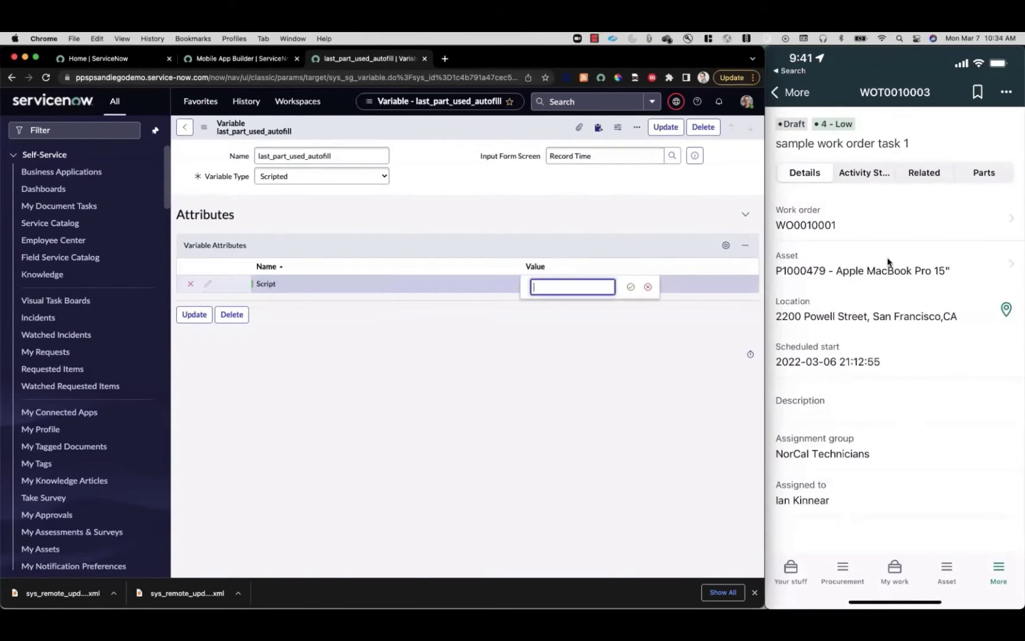
left_click(889, 261)
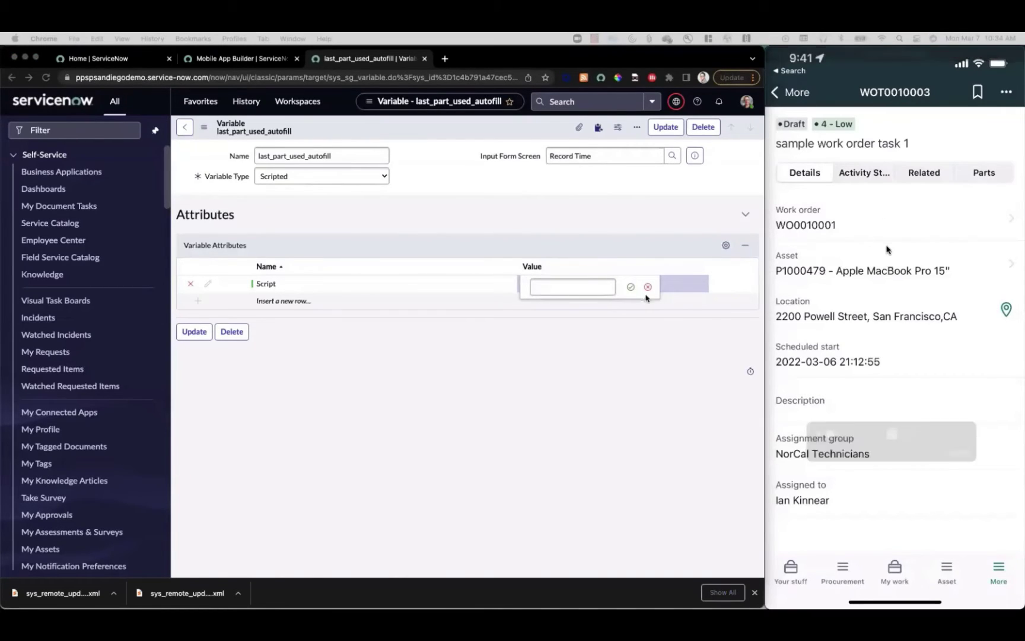
Step: Set the Script value to new sn_fsm_mobile.ScriptedAutoFill().getLastUsedPart() and save the variable
left_click(583, 290)
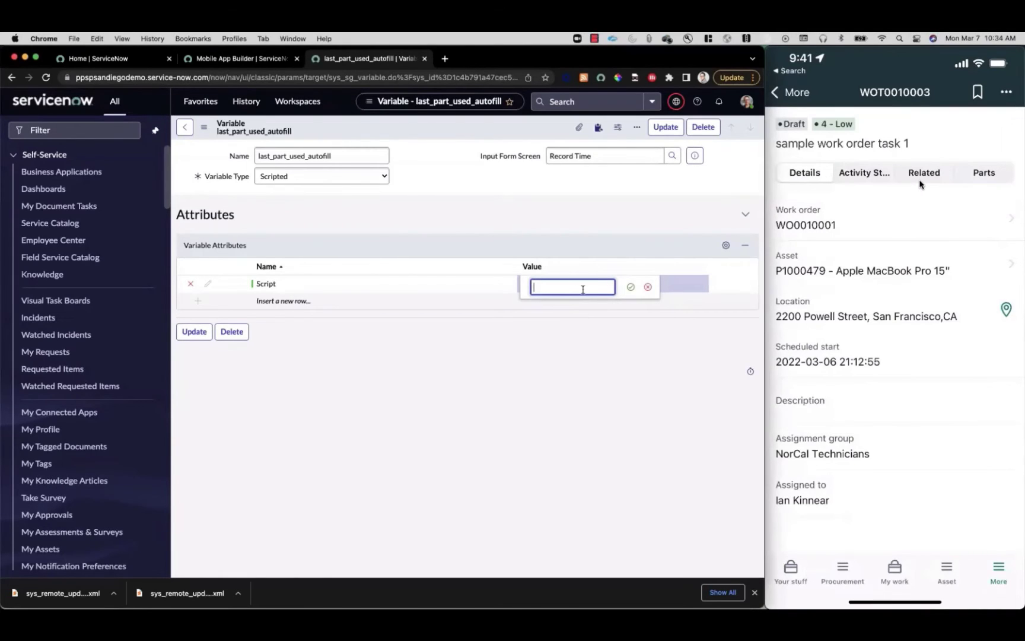
key("super+v")
left_click_drag(610, 288, 524, 289)
key("Left")
key("Right")
key("Right")
key("Right")
key("Right")
key("Right")
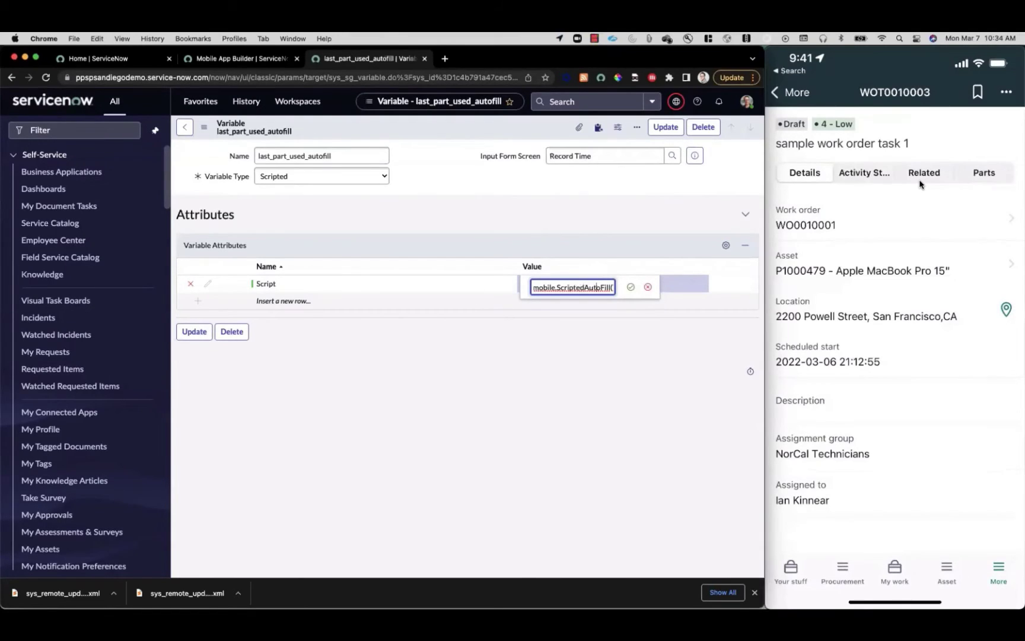
key("Right")
key("Right")
key("Right")
key("Right")
key("Right")
key("Right")
key("Right")
key("Right")
key("Right")
key("Right")
key("Right")
key("Right")
key("Right")
key("Right")
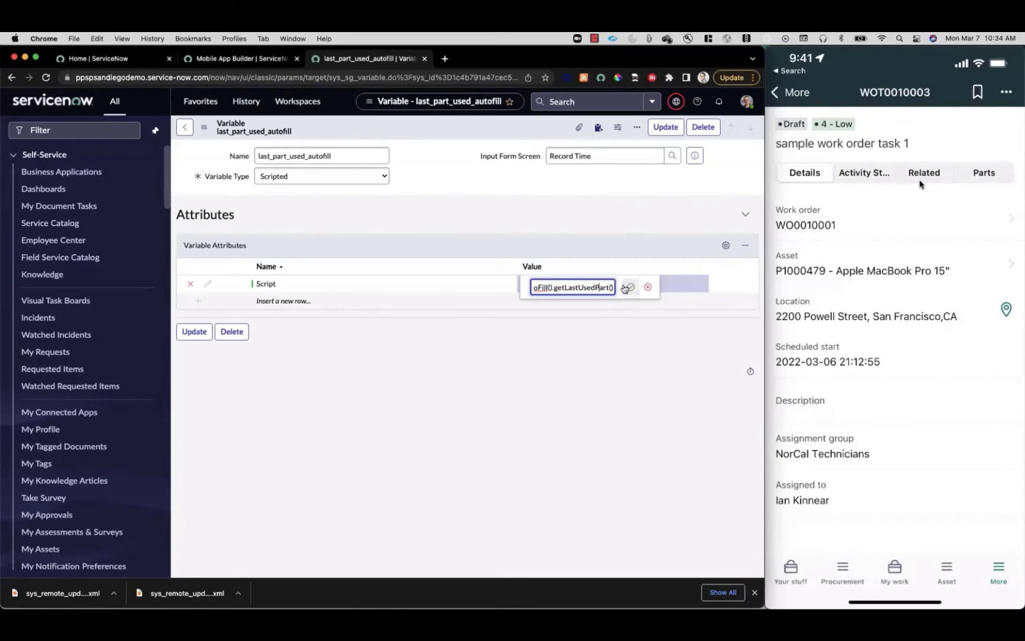
left_click(630, 288)
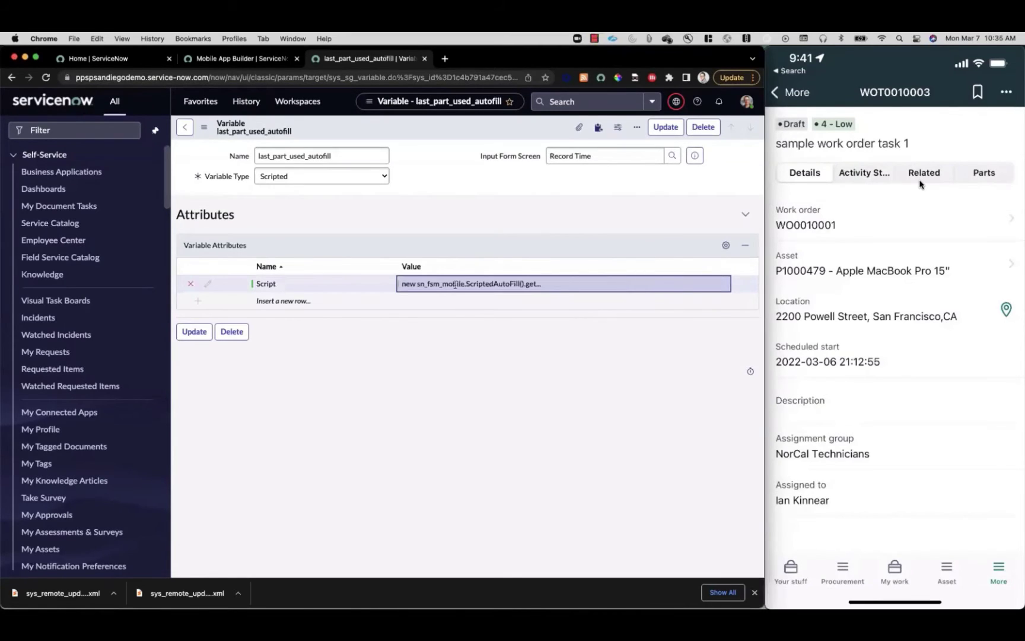
right_click(468, 132)
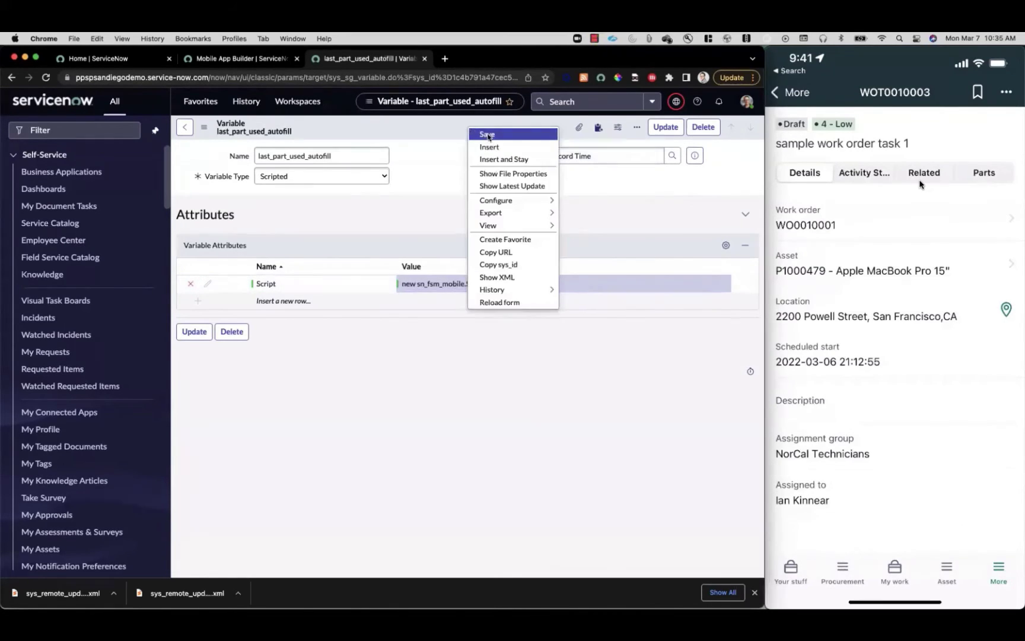
left_click(488, 135)
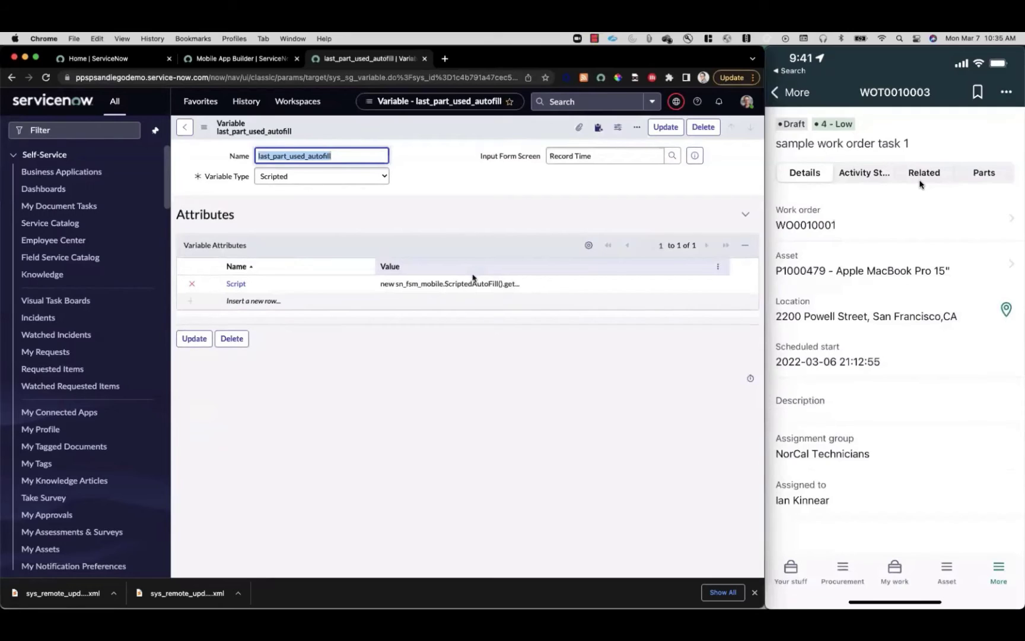
Step: Filter the navigator for 'script in', open Script Includes, and start a new record
left_click(86, 133)
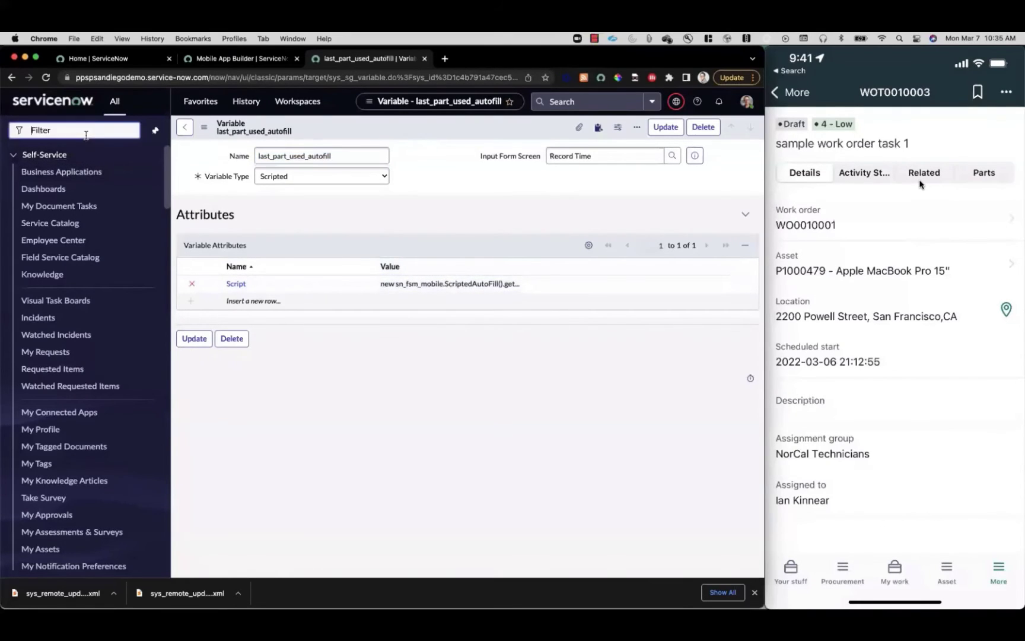
type("script in")
left_click(58, 374)
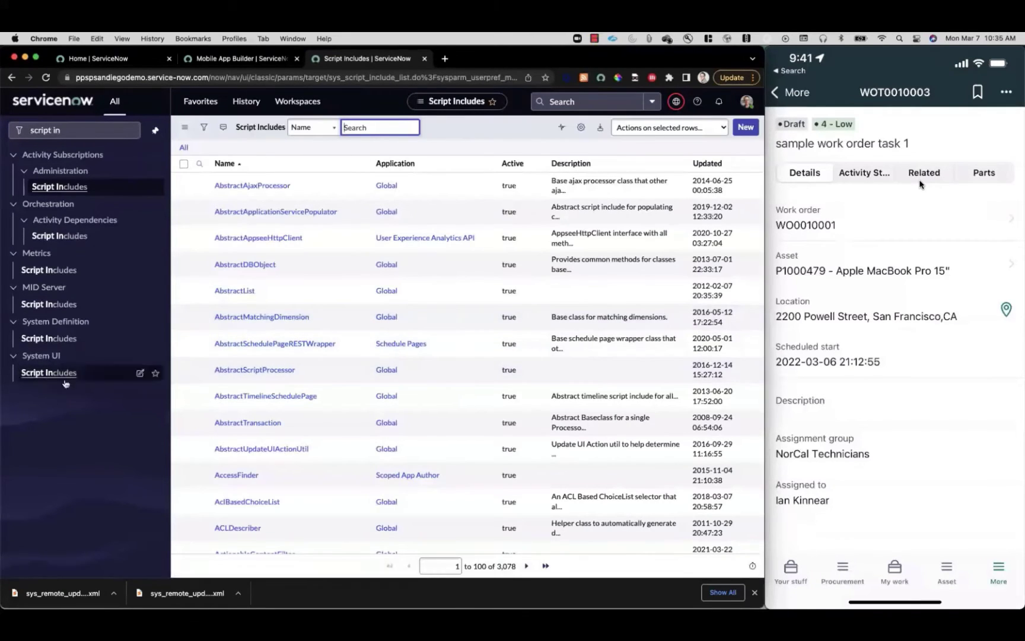
left_click(742, 131)
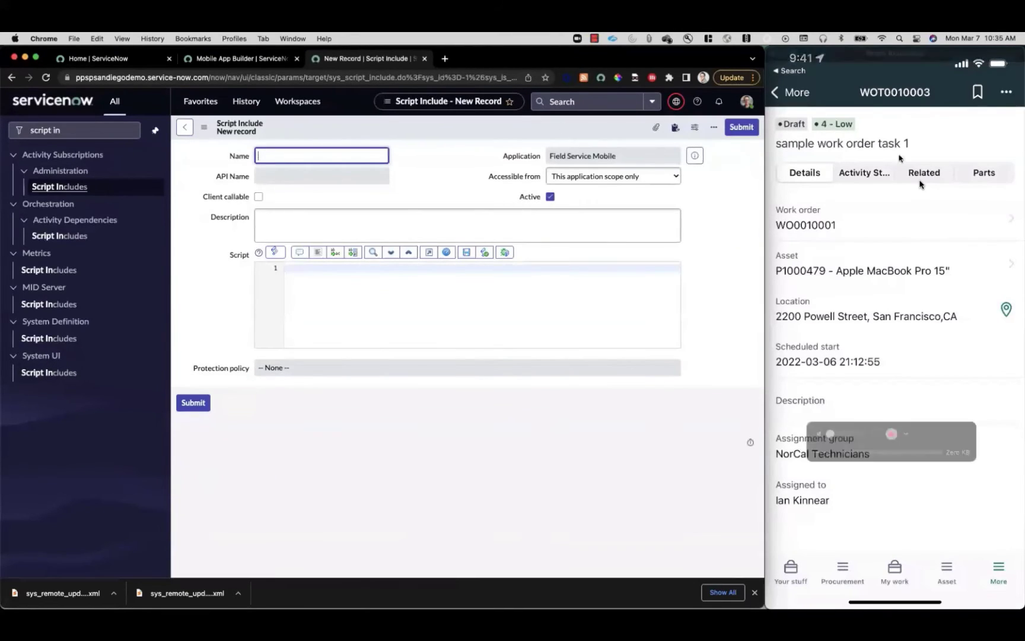
Step: Name it ScriptedAutoFill, generating the API name sn_fsm_mobile.ScriptedAutoFill
left_click(920, 184)
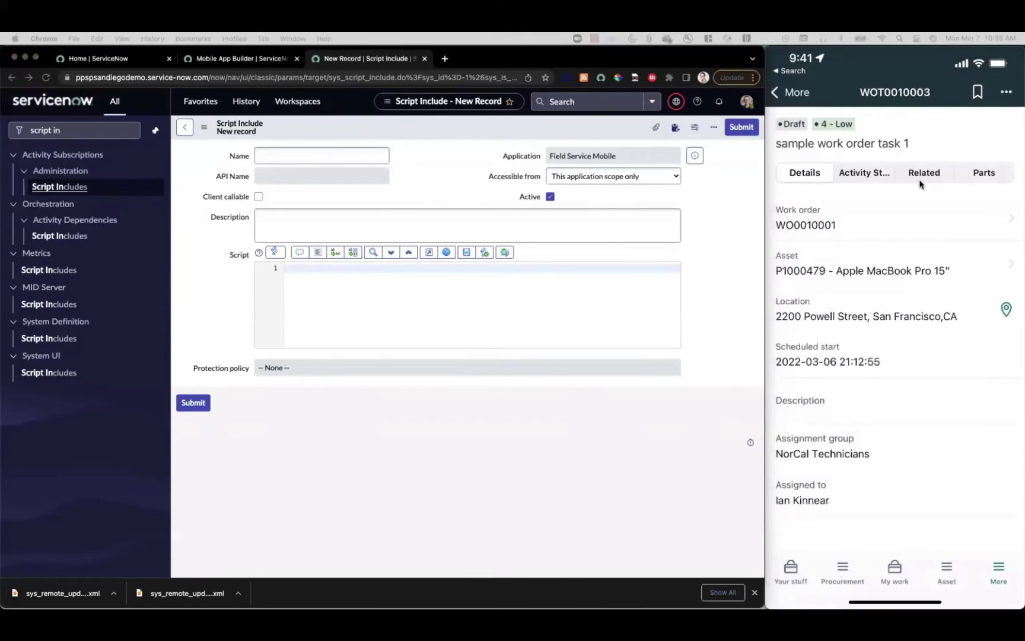
left_click(301, 157)
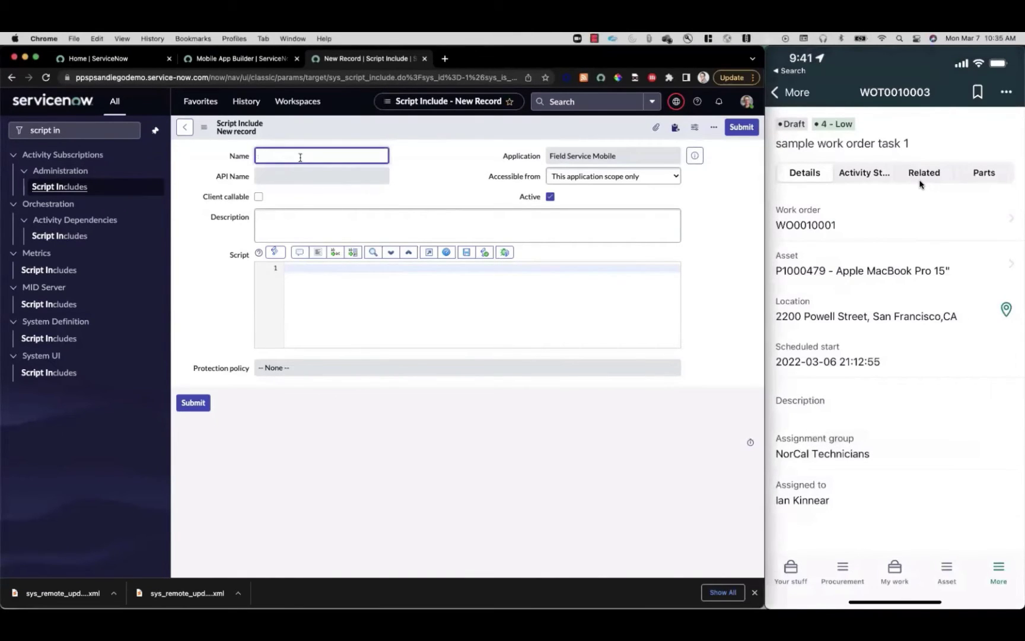
type("ScriptedAutoFill")
left_click(330, 178)
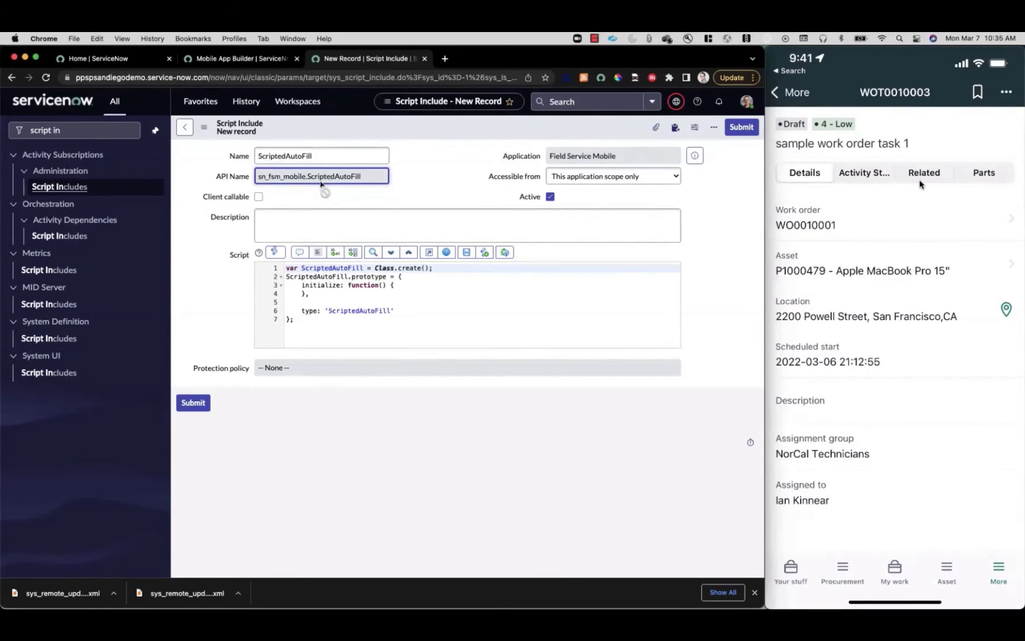
left_click_drag(261, 180, 377, 197)
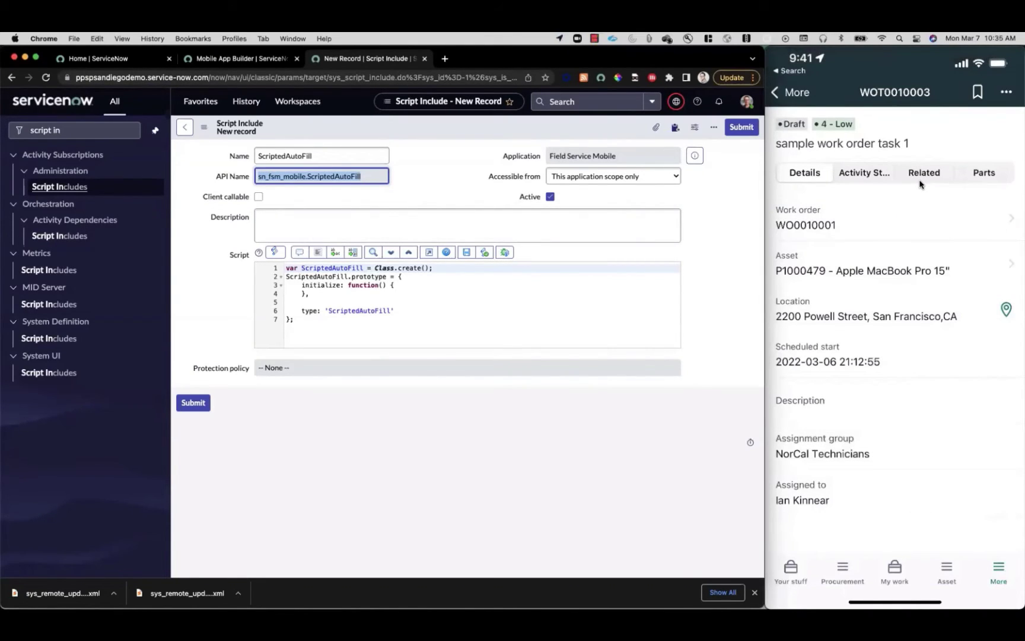
Step: On script line 5, add an empty 'getLastUsedPart: function()' block followed by a comma
left_click(920, 184)
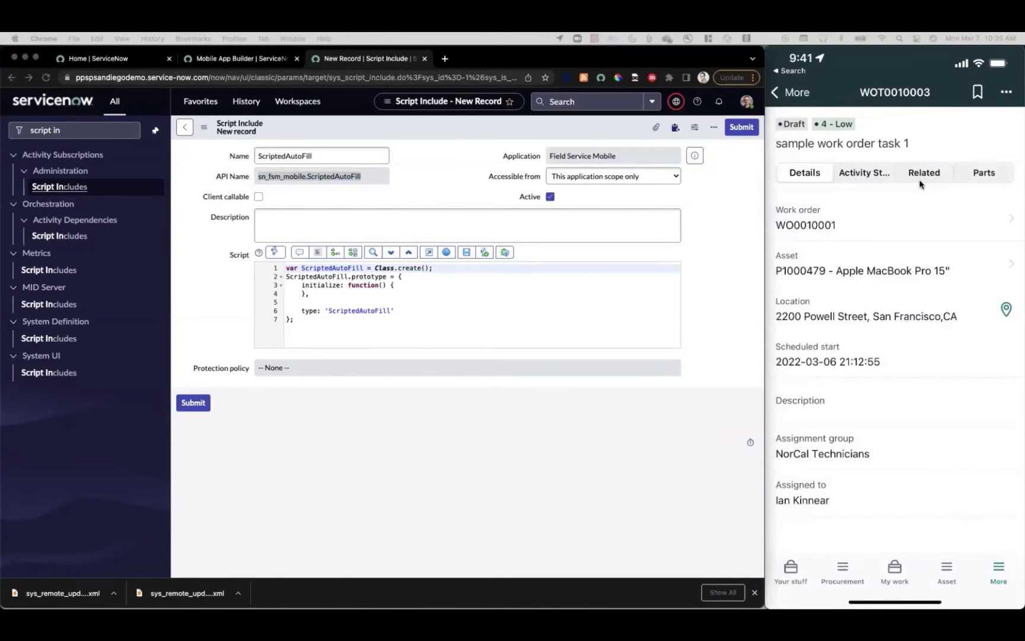
left_click(316, 304)
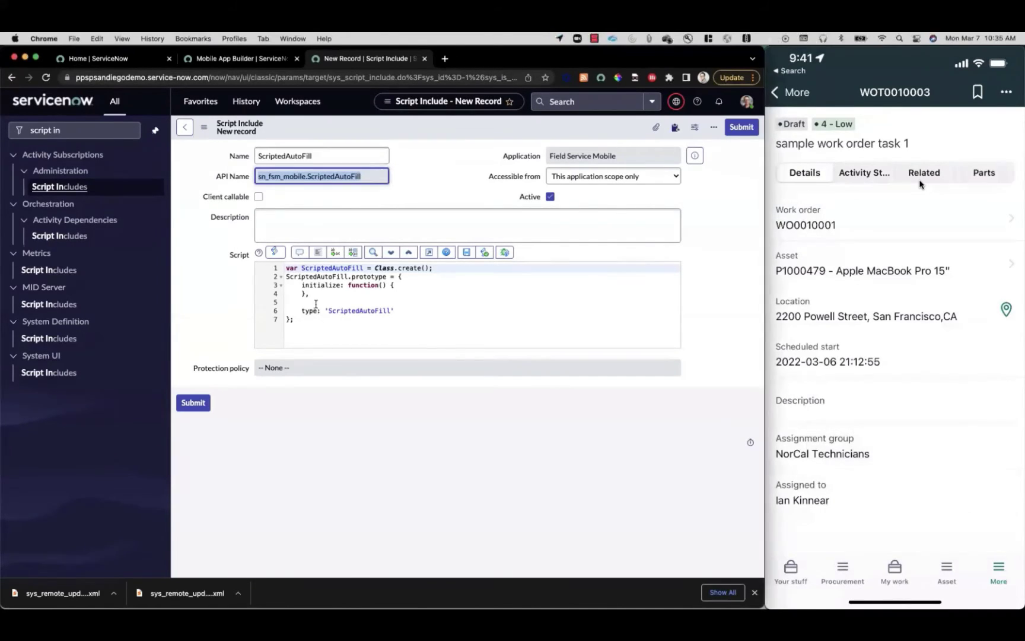
left_click(316, 304)
type("getLastUsedPart")
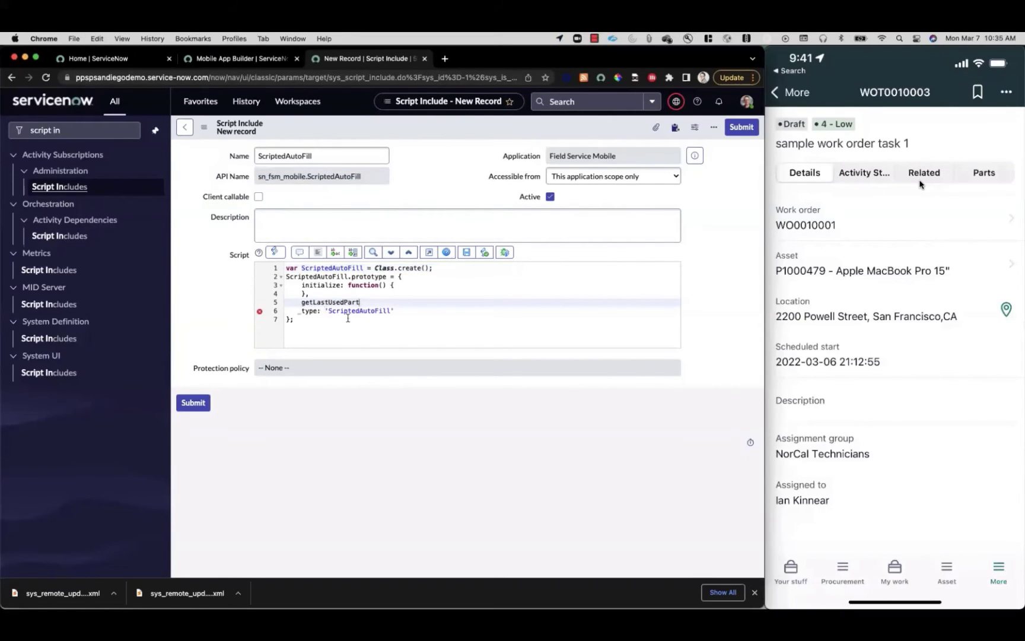
type(": function() {")
key("Return")
key("Down")
type(",")
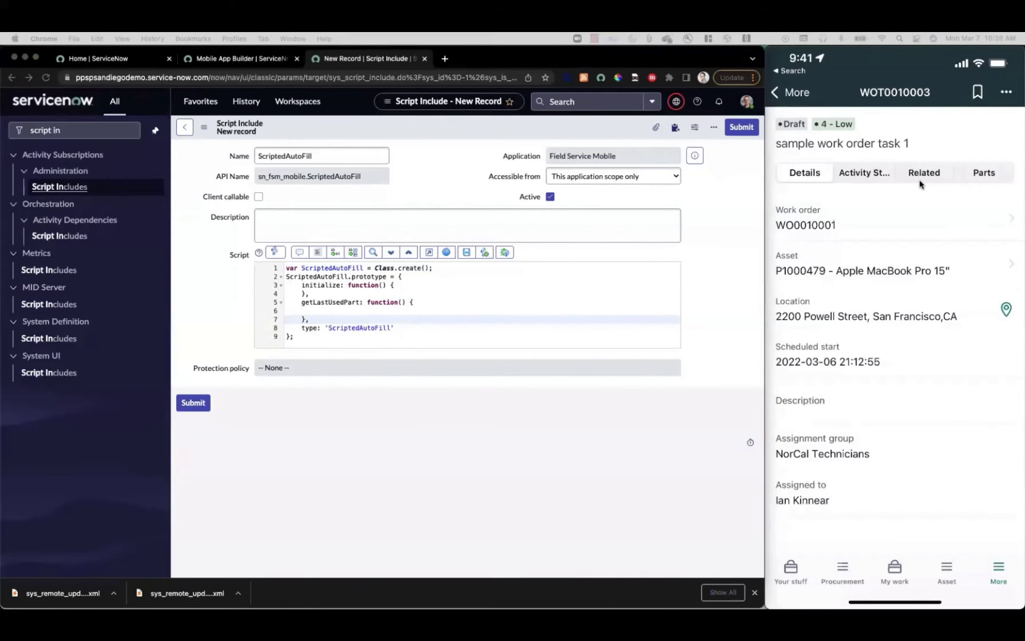
left_click(325, 316)
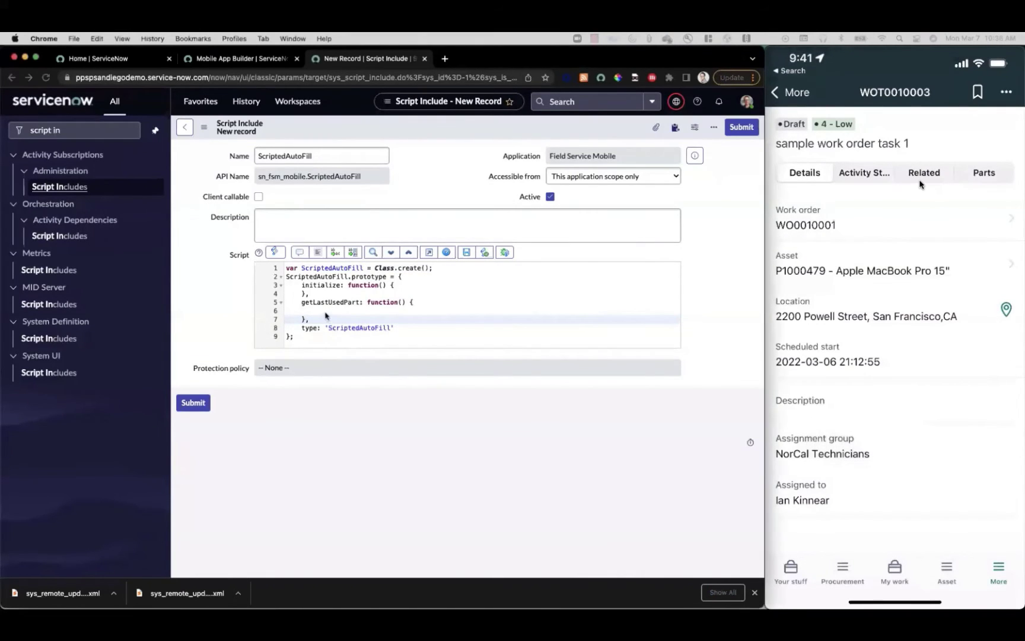
Step: Paste the sm_asset_usage GlideRecord query returning the latest part's asset and update time into getLastUsedPart
left_click(332, 311)
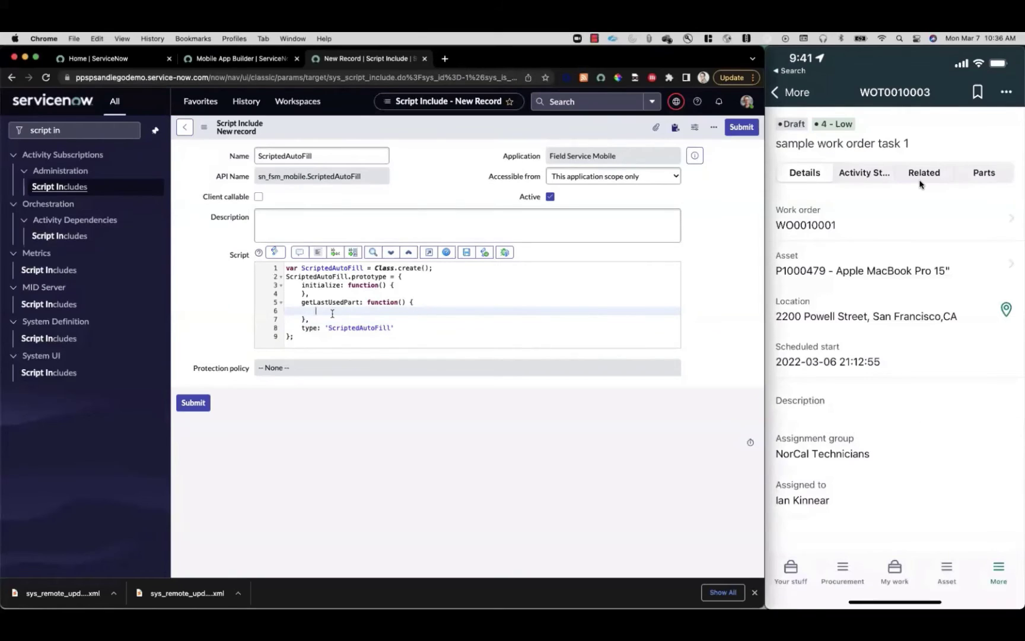
type("var used_part = new GlideRecord('sm_asset_usage');         used_part.addEncodedQuery('service_order_task=' + current.sys_id + '^status=used');         used_part.orderByDesc('sys_updated_on'); //Descending Order         used_part.query();         if(used_part.next()){             return used_part.asset.getDisplayValue() + \" - \" + used_part.sys_updated_on;         }         else{             return \"\";         }")
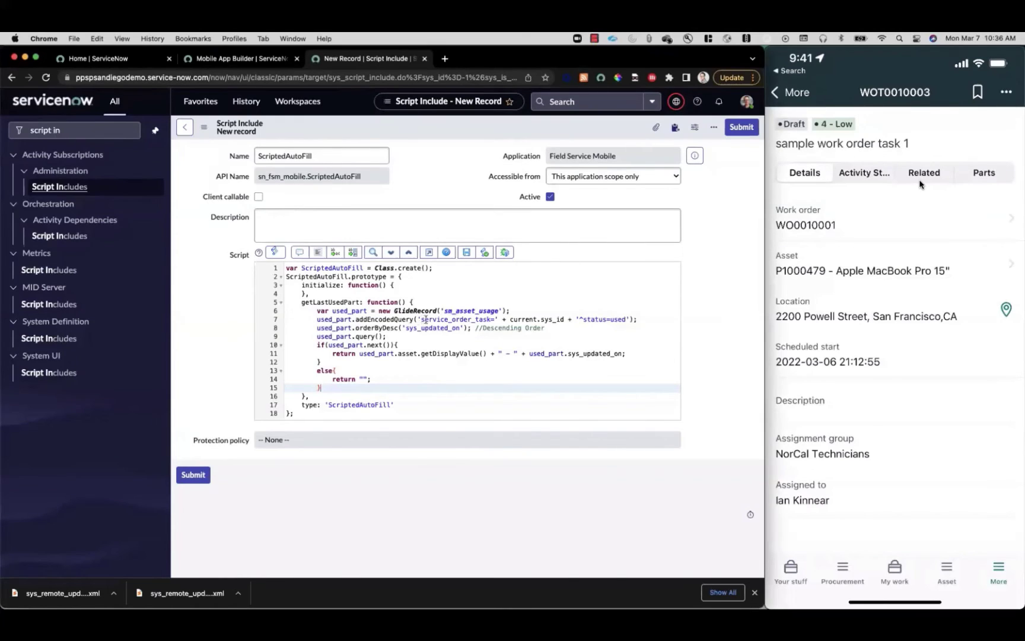
left_click_drag(510, 320, 565, 319)
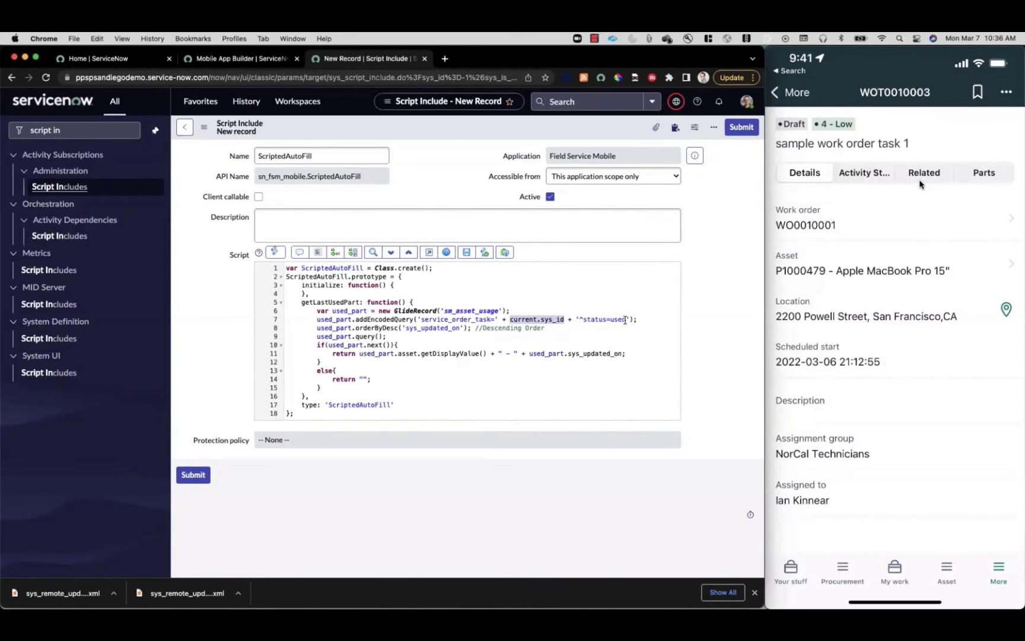
left_click_drag(626, 320, 587, 320)
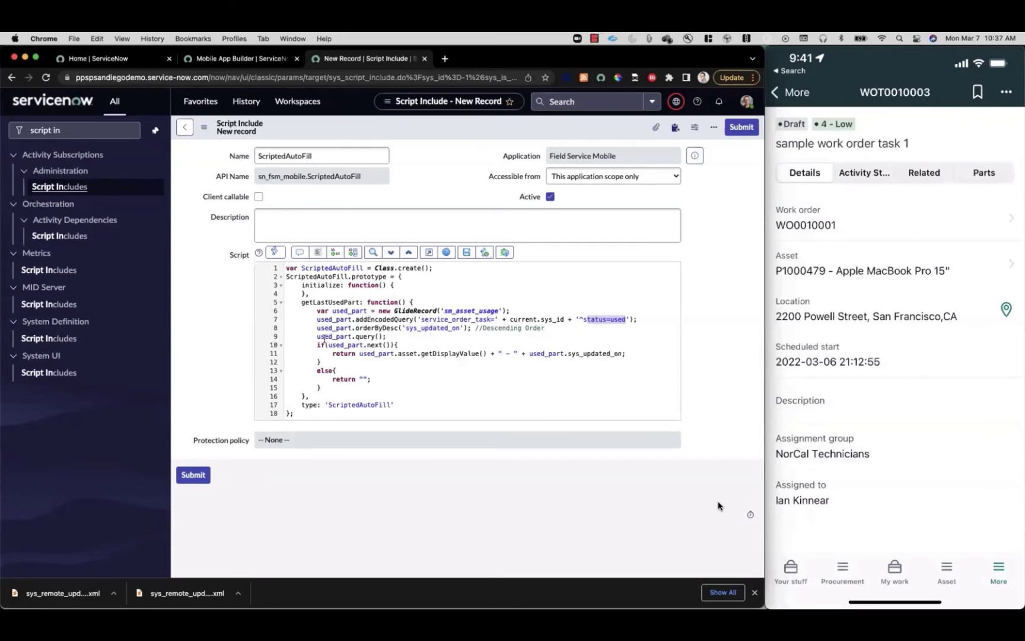
left_click_drag(324, 338, 382, 339)
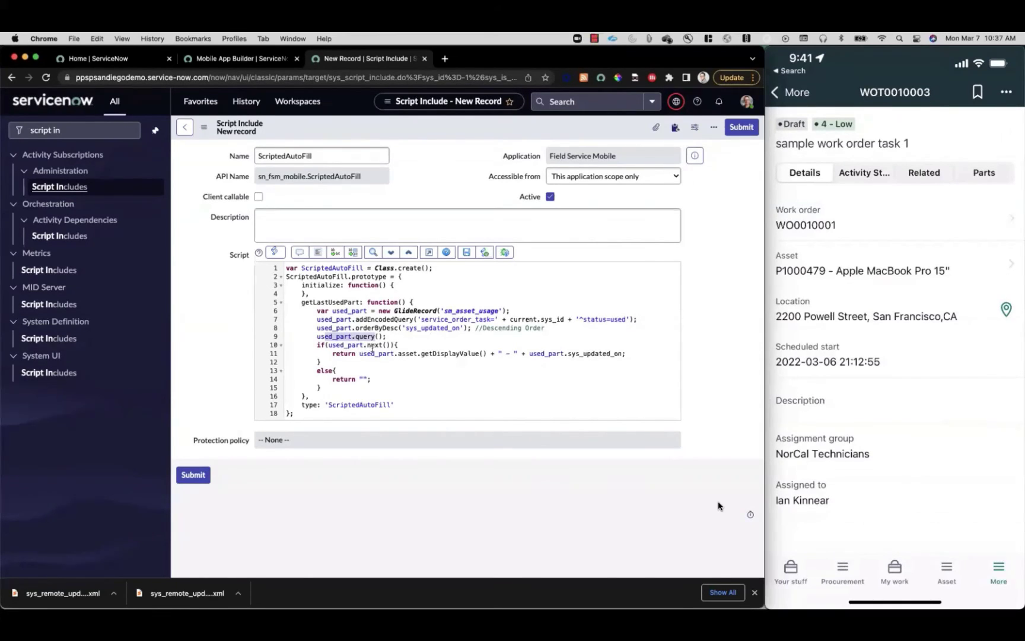
left_click(370, 347)
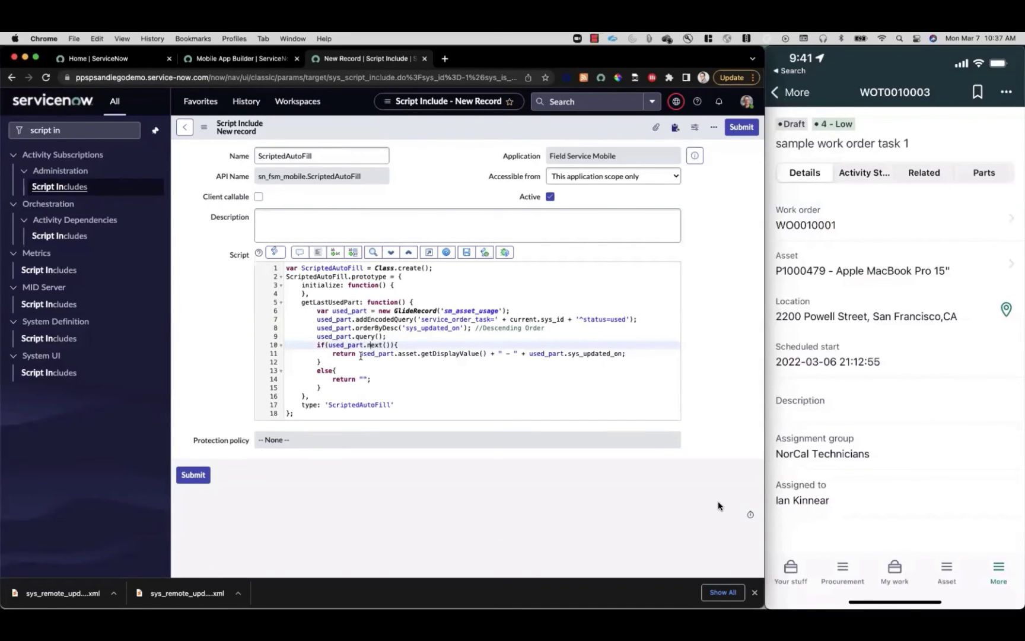
left_click_drag(360, 354, 629, 353)
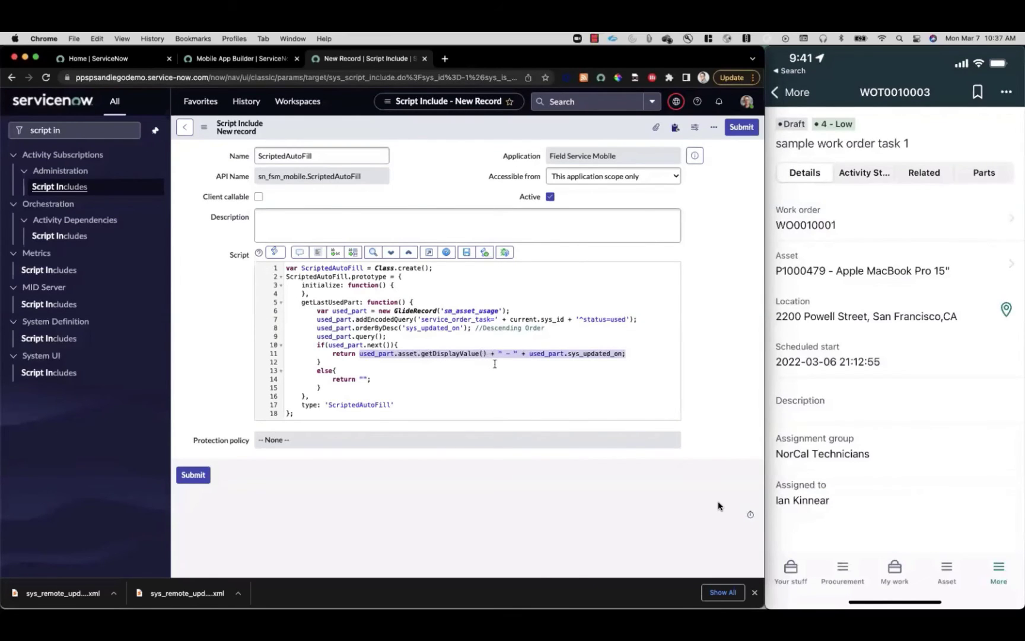
left_click_drag(495, 354, 514, 354)
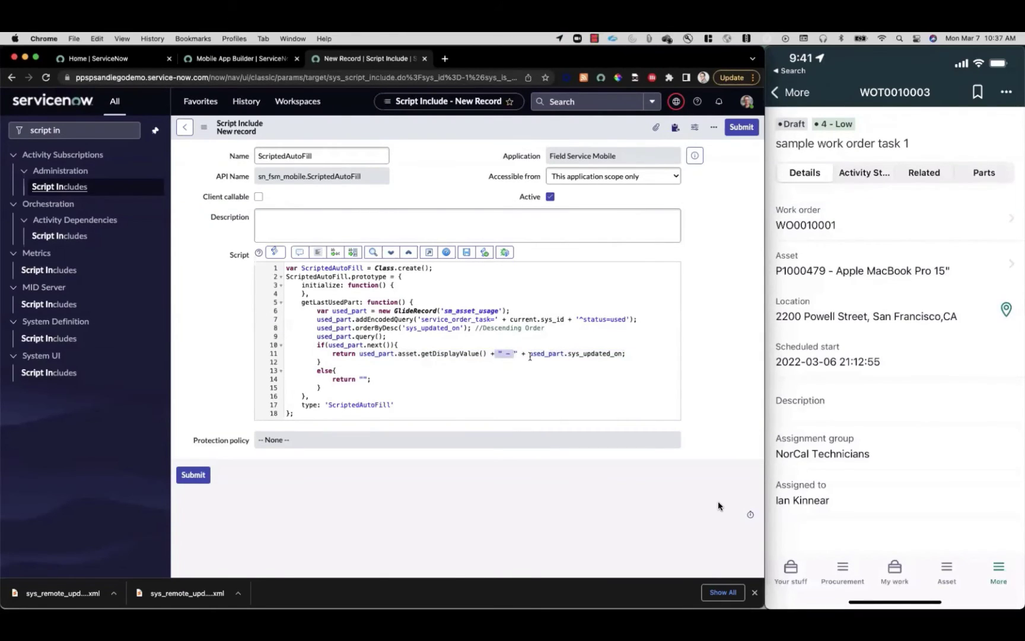
left_click_drag(530, 354, 625, 354)
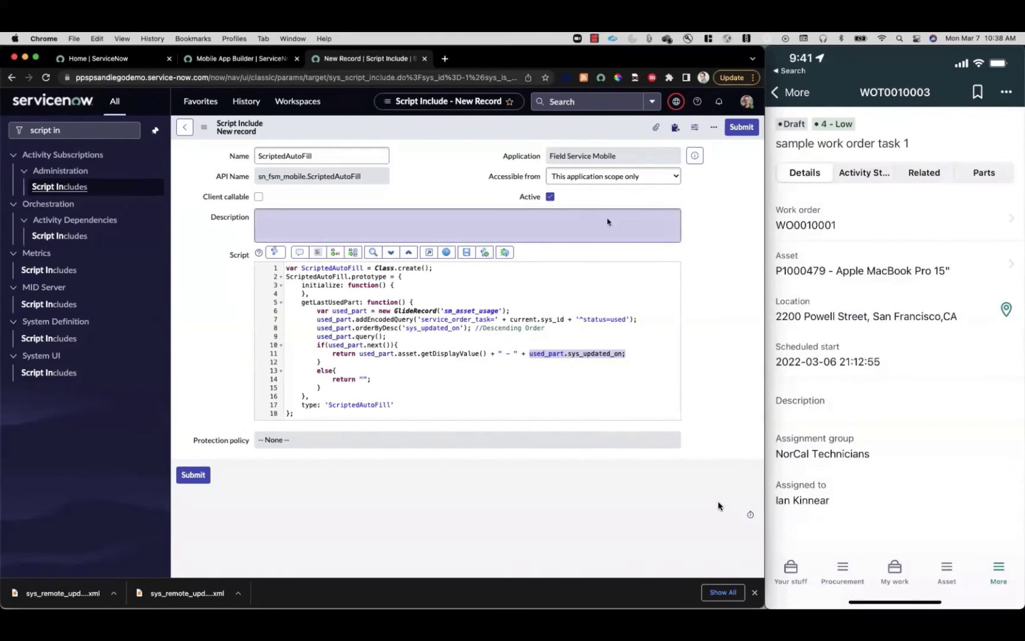
Step: Save the ScriptedAutoFill script include, then switch back to the Mobile App Builder tab
right_click(592, 125)
left_click(612, 129)
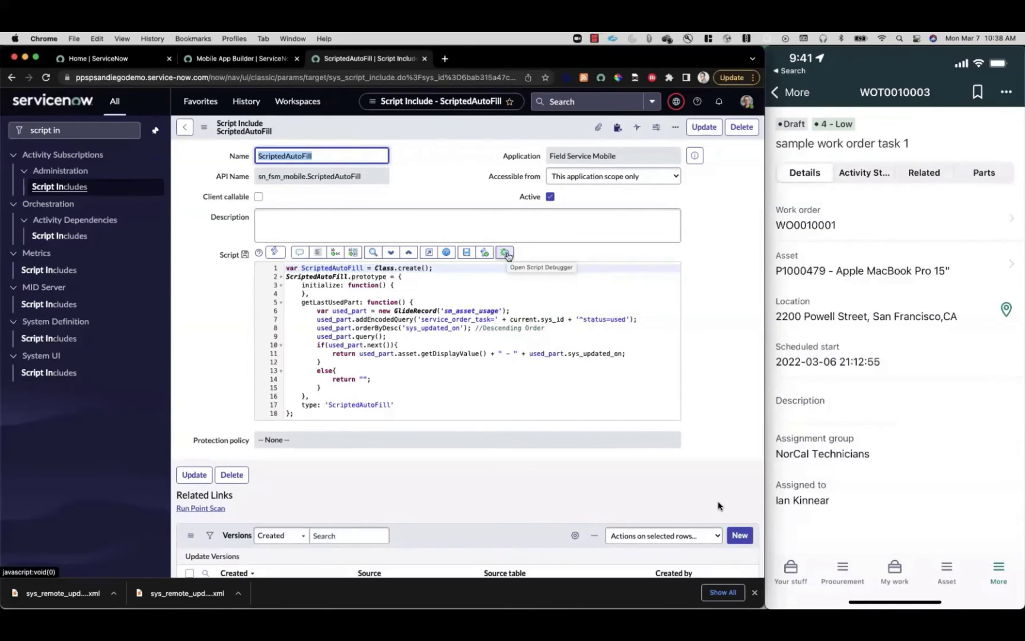
left_click(247, 61)
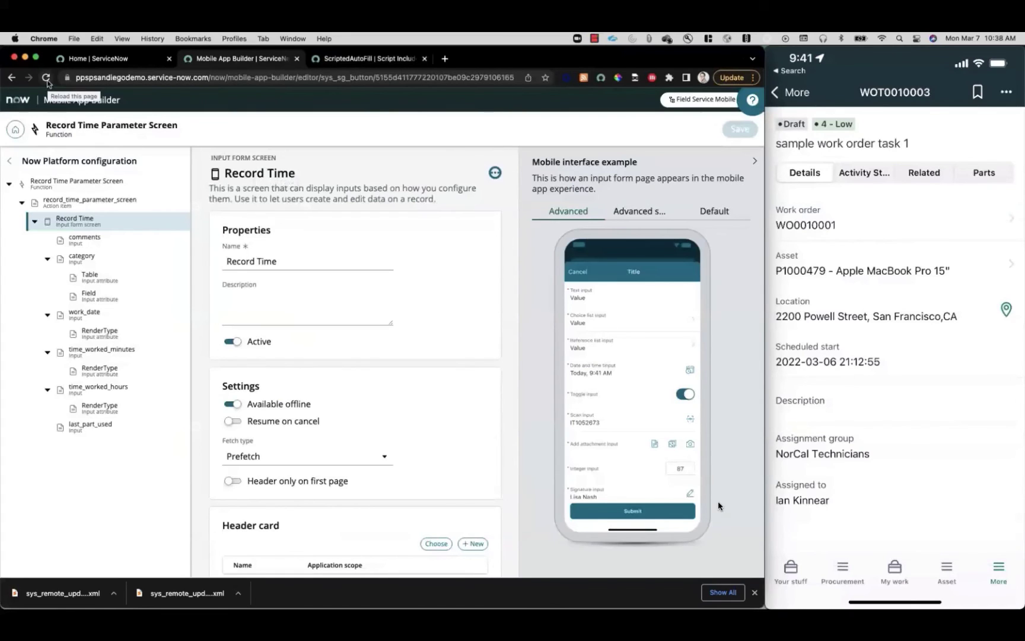
Step: After reloading the editor, set last_part_used's autofill variable to last_part_used_autofill and save
left_click(46, 78)
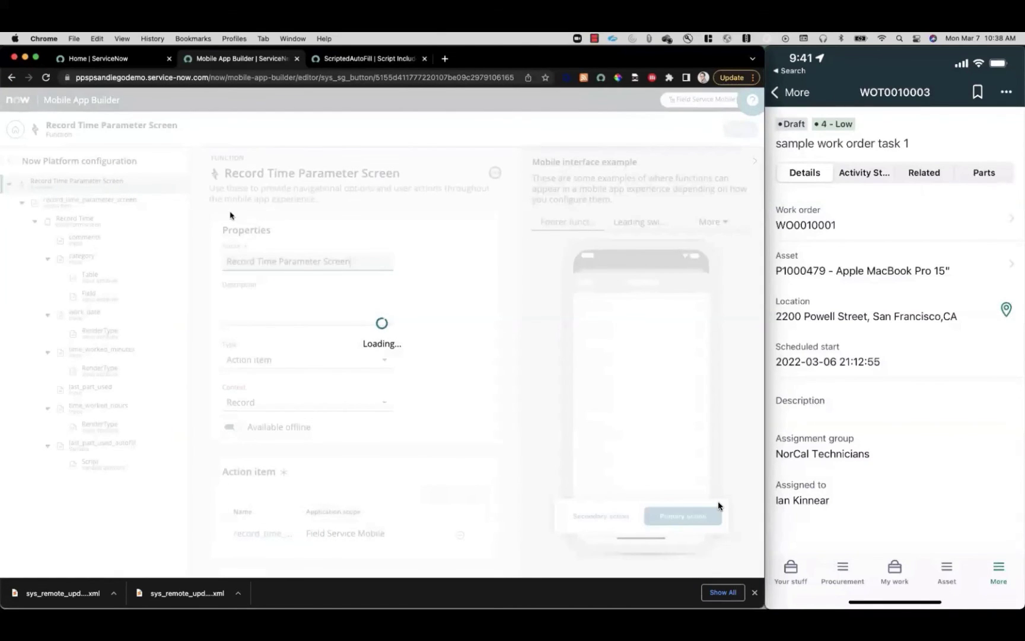
left_click(91, 393)
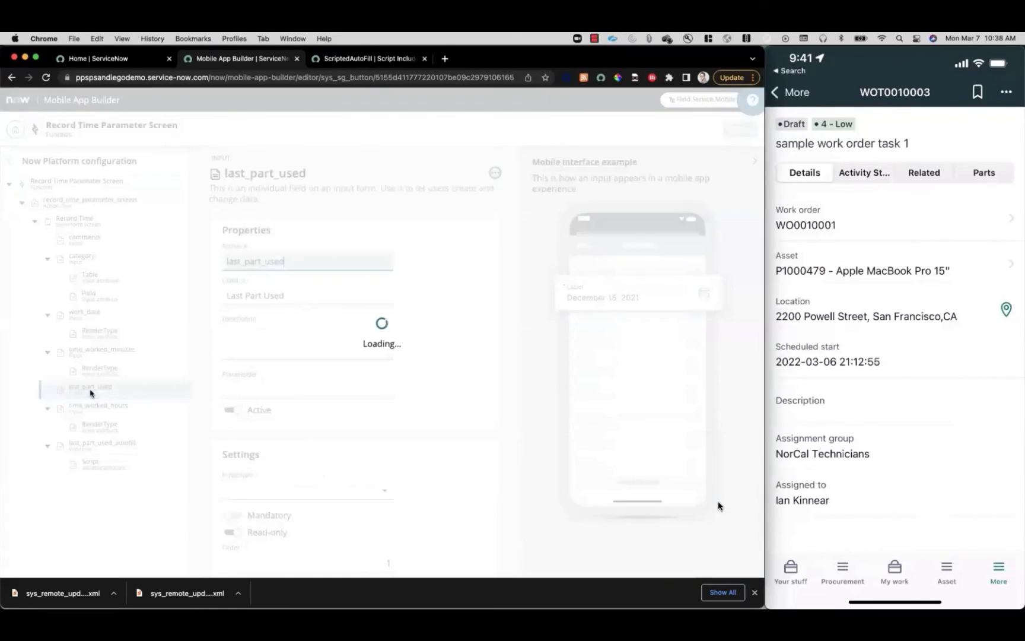
scroll(255, 370, "down", 5)
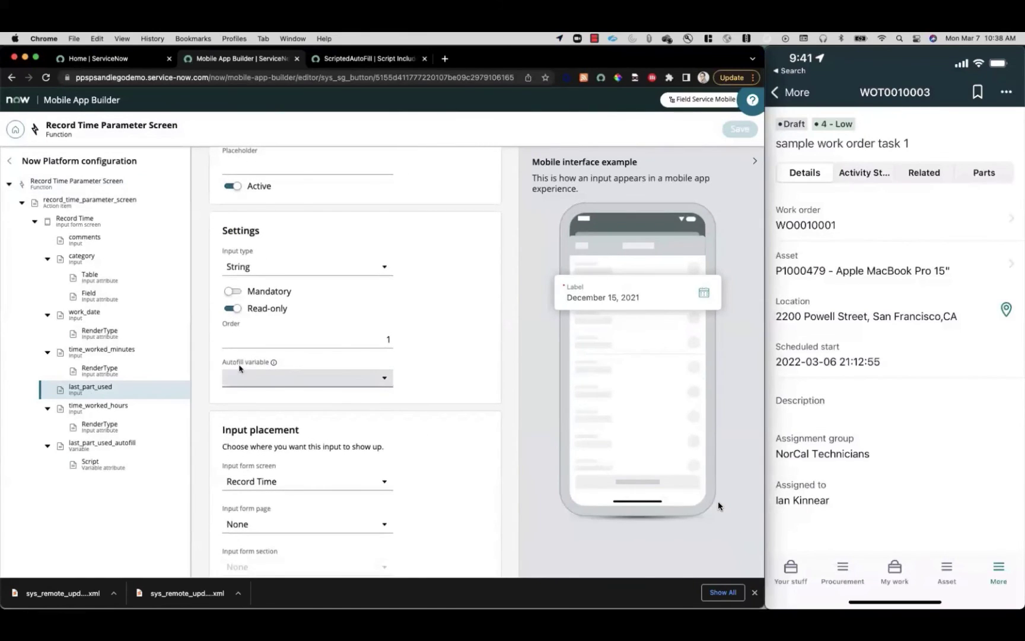
left_click(282, 378)
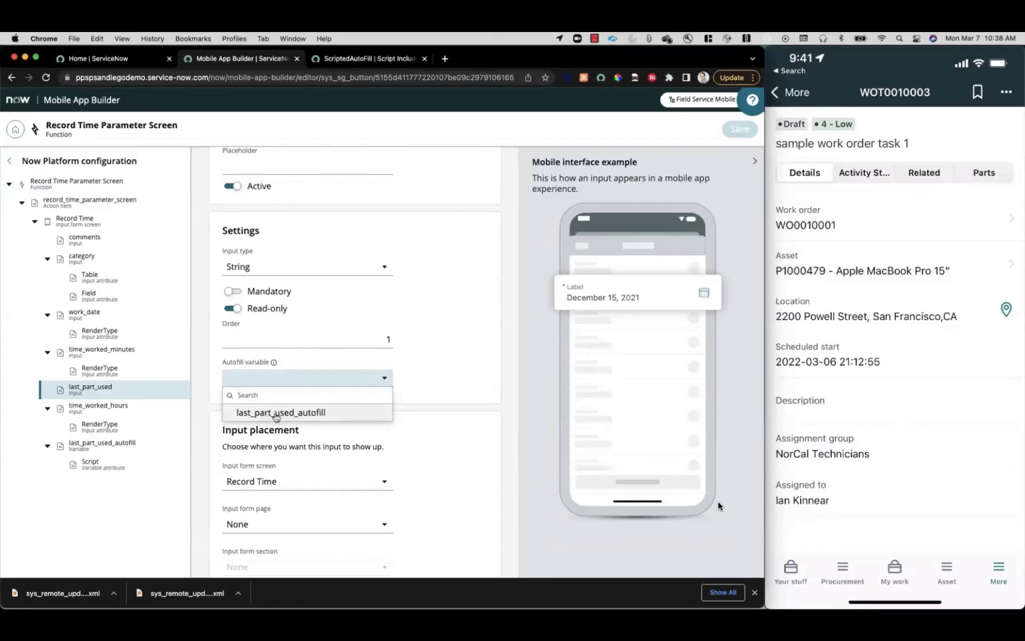
left_click(293, 413)
left_click(294, 413)
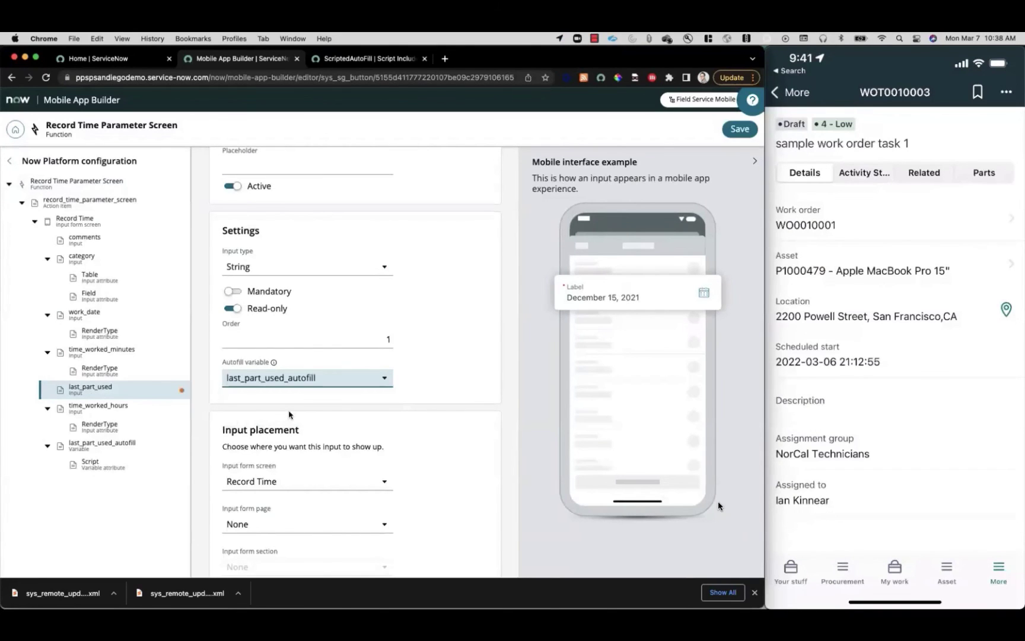
left_click(740, 129)
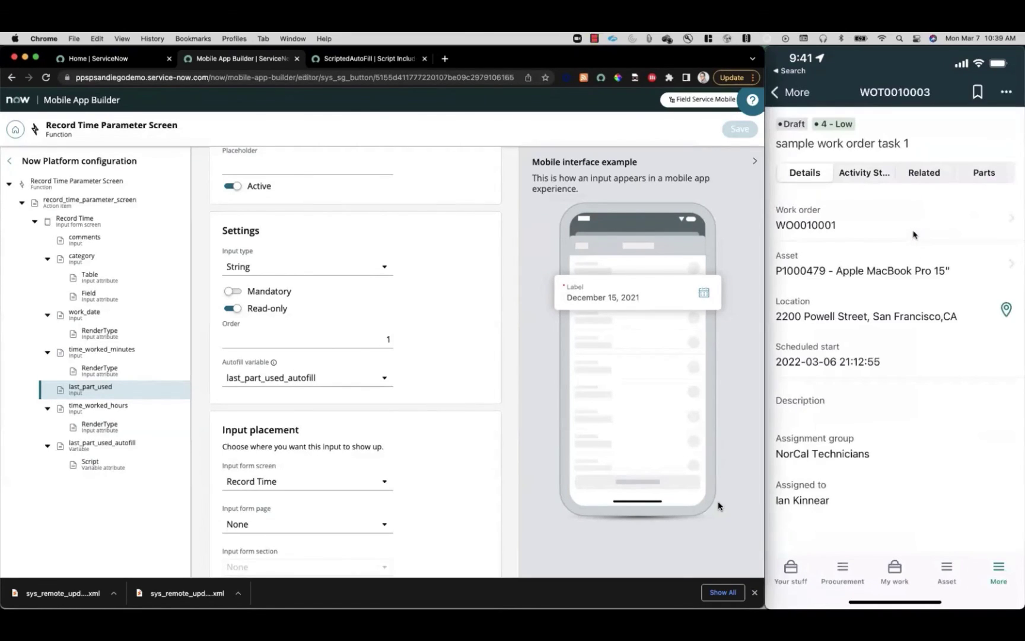
Step: Open the work order task's actions menu for Record Time, then pause the video
left_click(1006, 94)
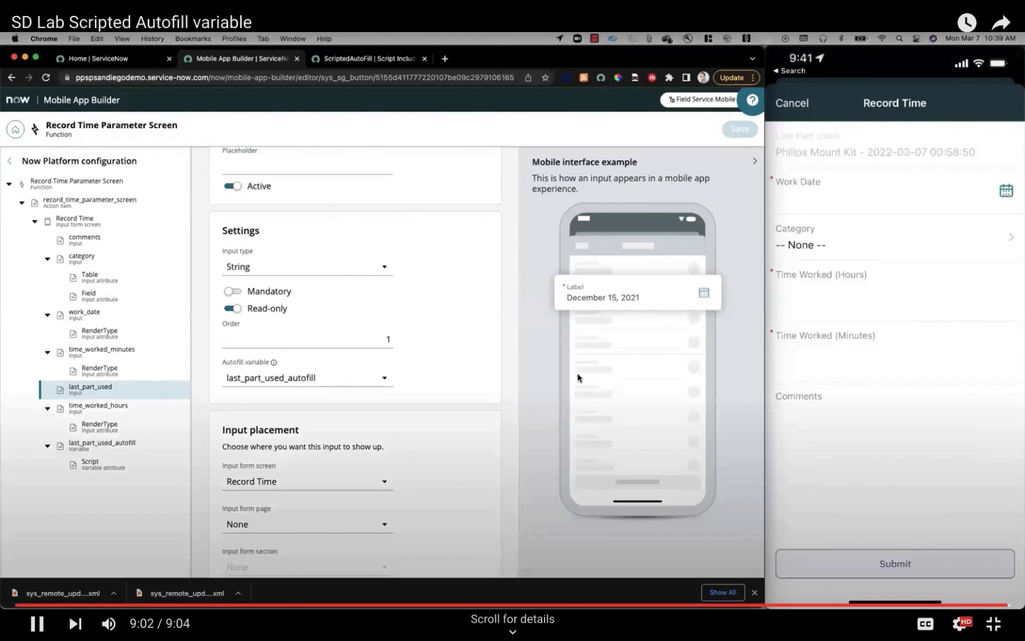
left_click(578, 373)
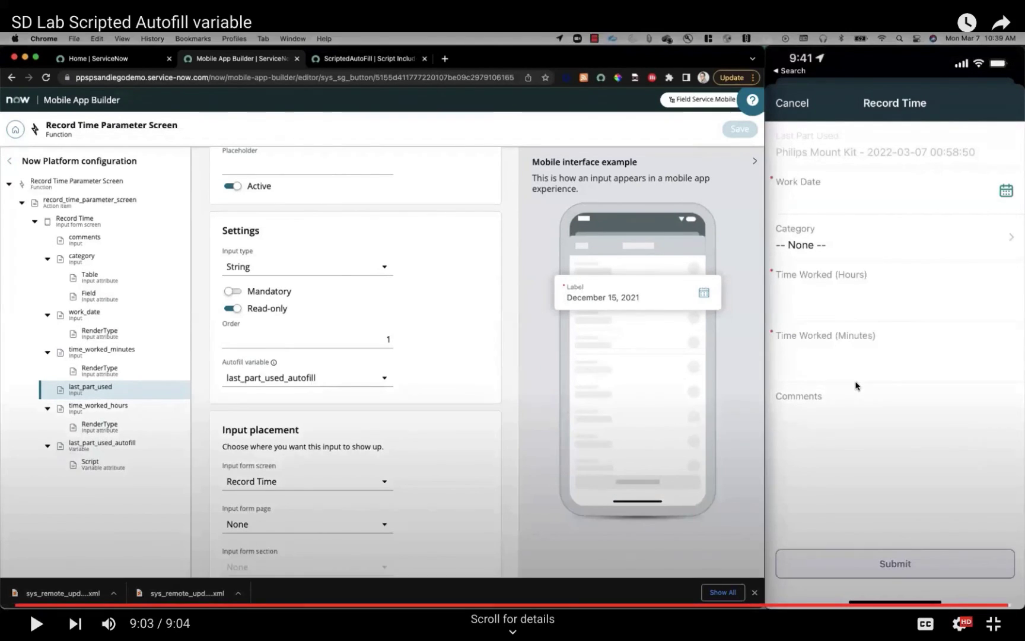